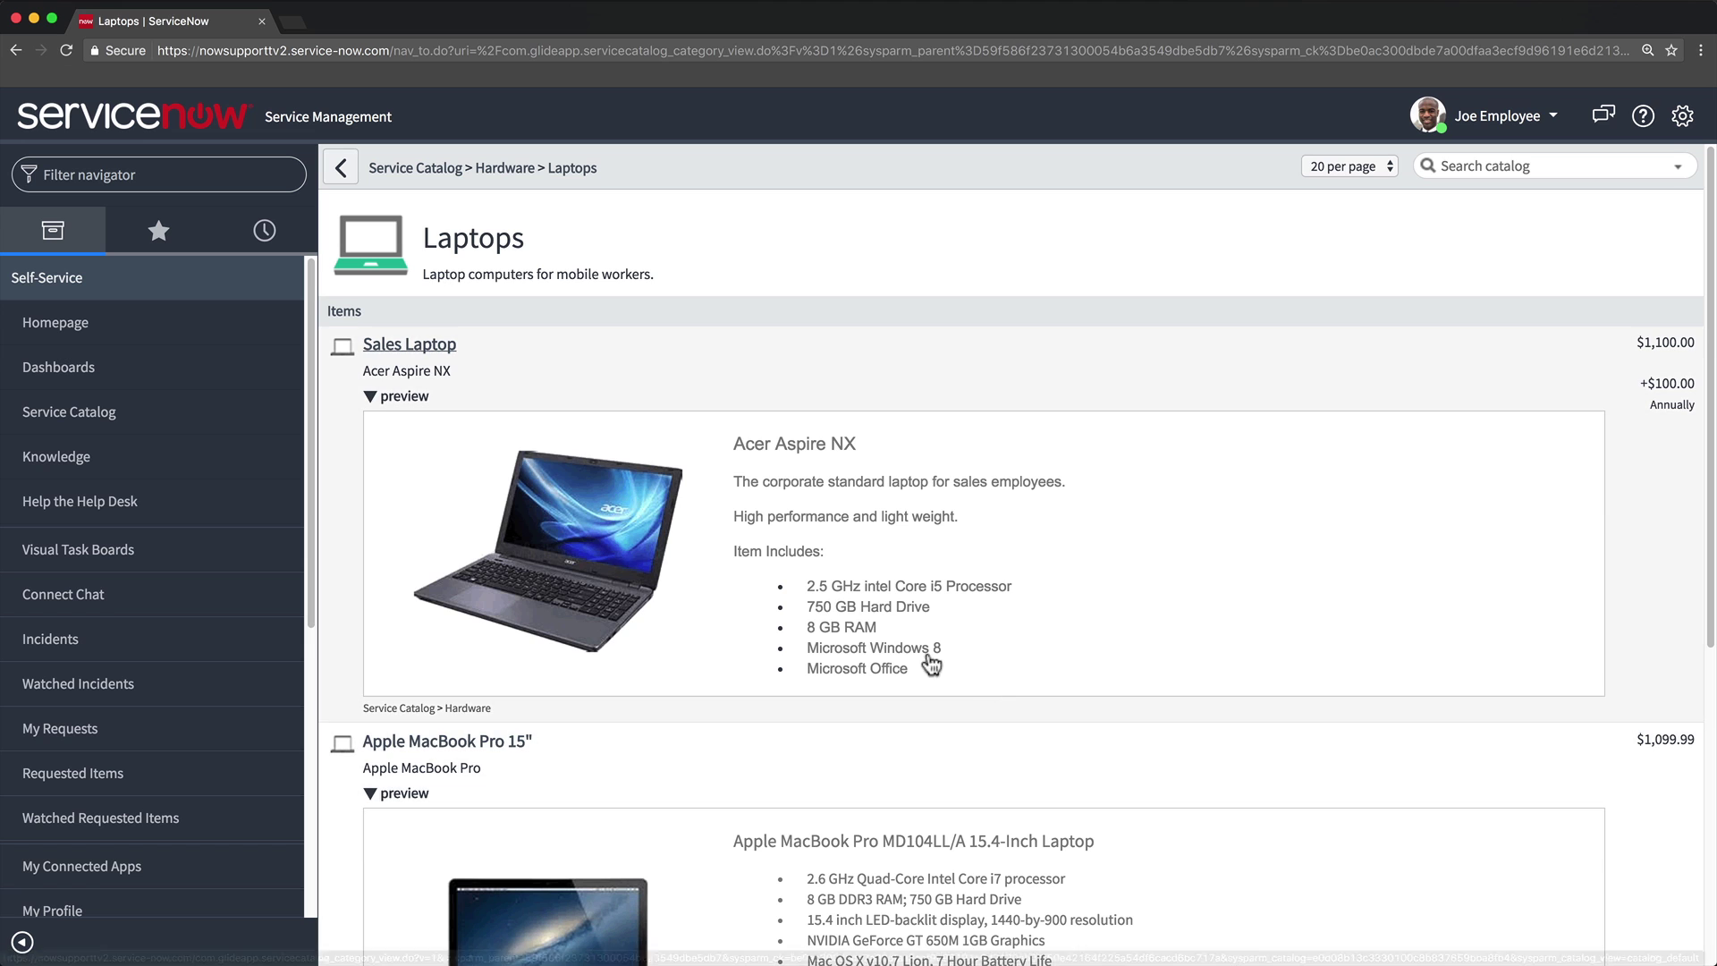
- Open the Sales Laptop item from the Laptops category of the service catalog
left_click(430, 345)
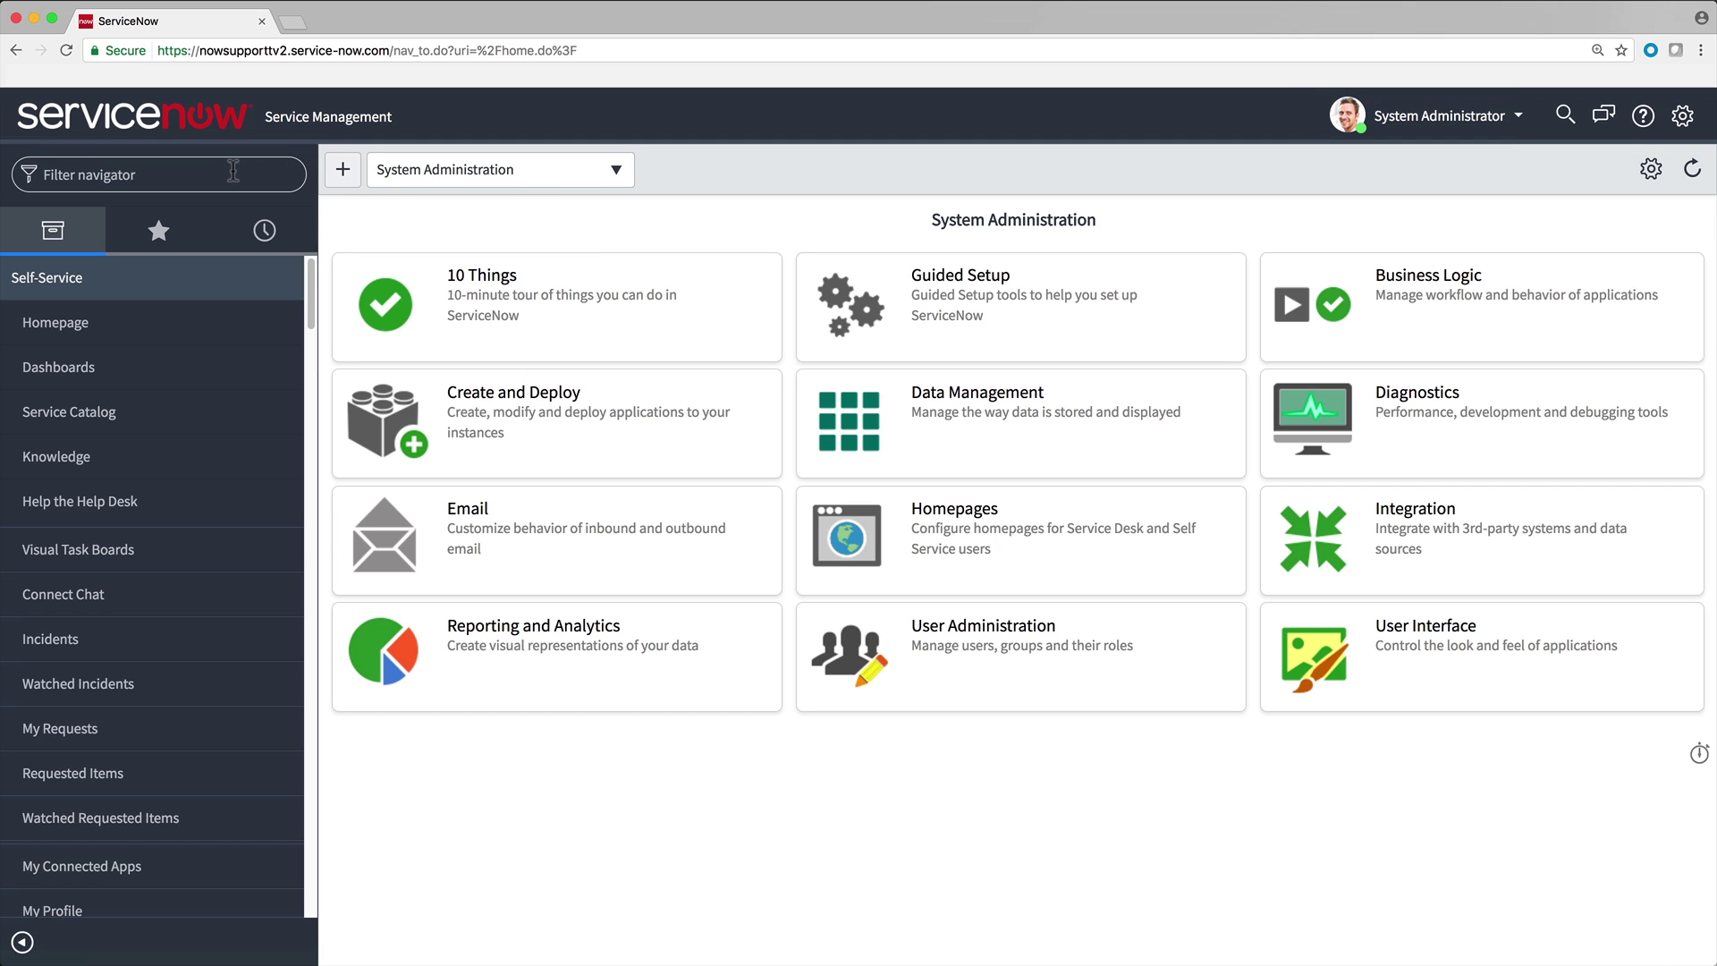
- Filter the administrator's navigator for "service catalog" and open the Maintain Items list
type("service catalog")
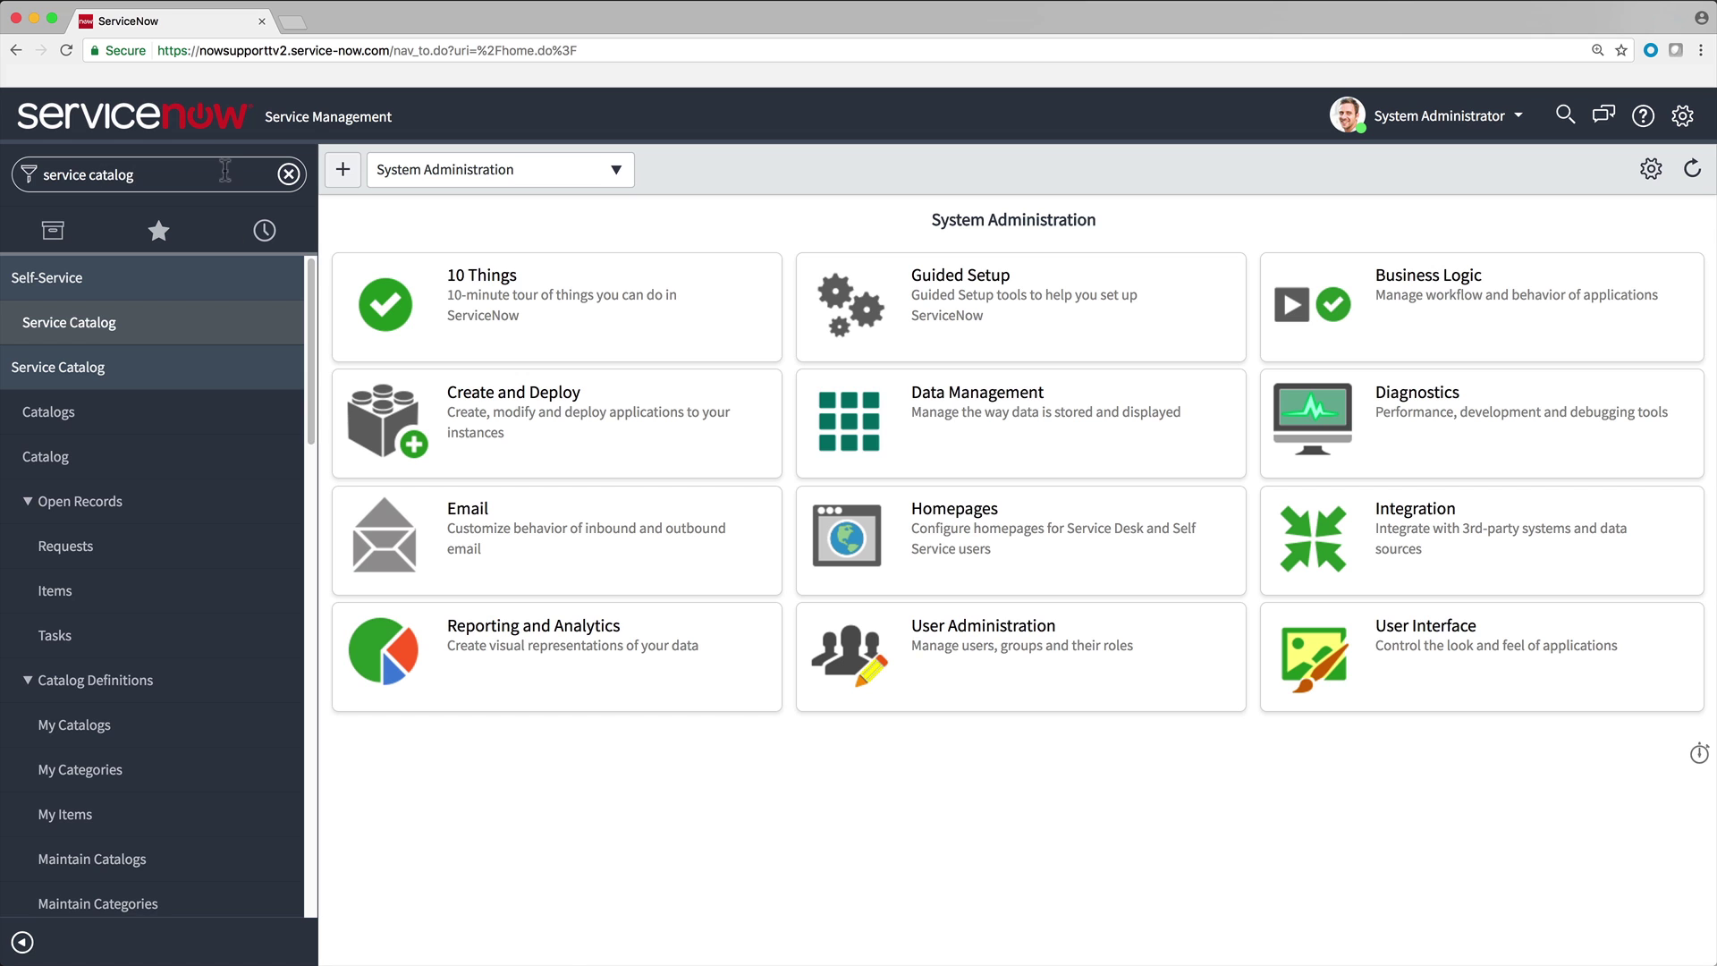
scroll(228, 487, "down", 6)
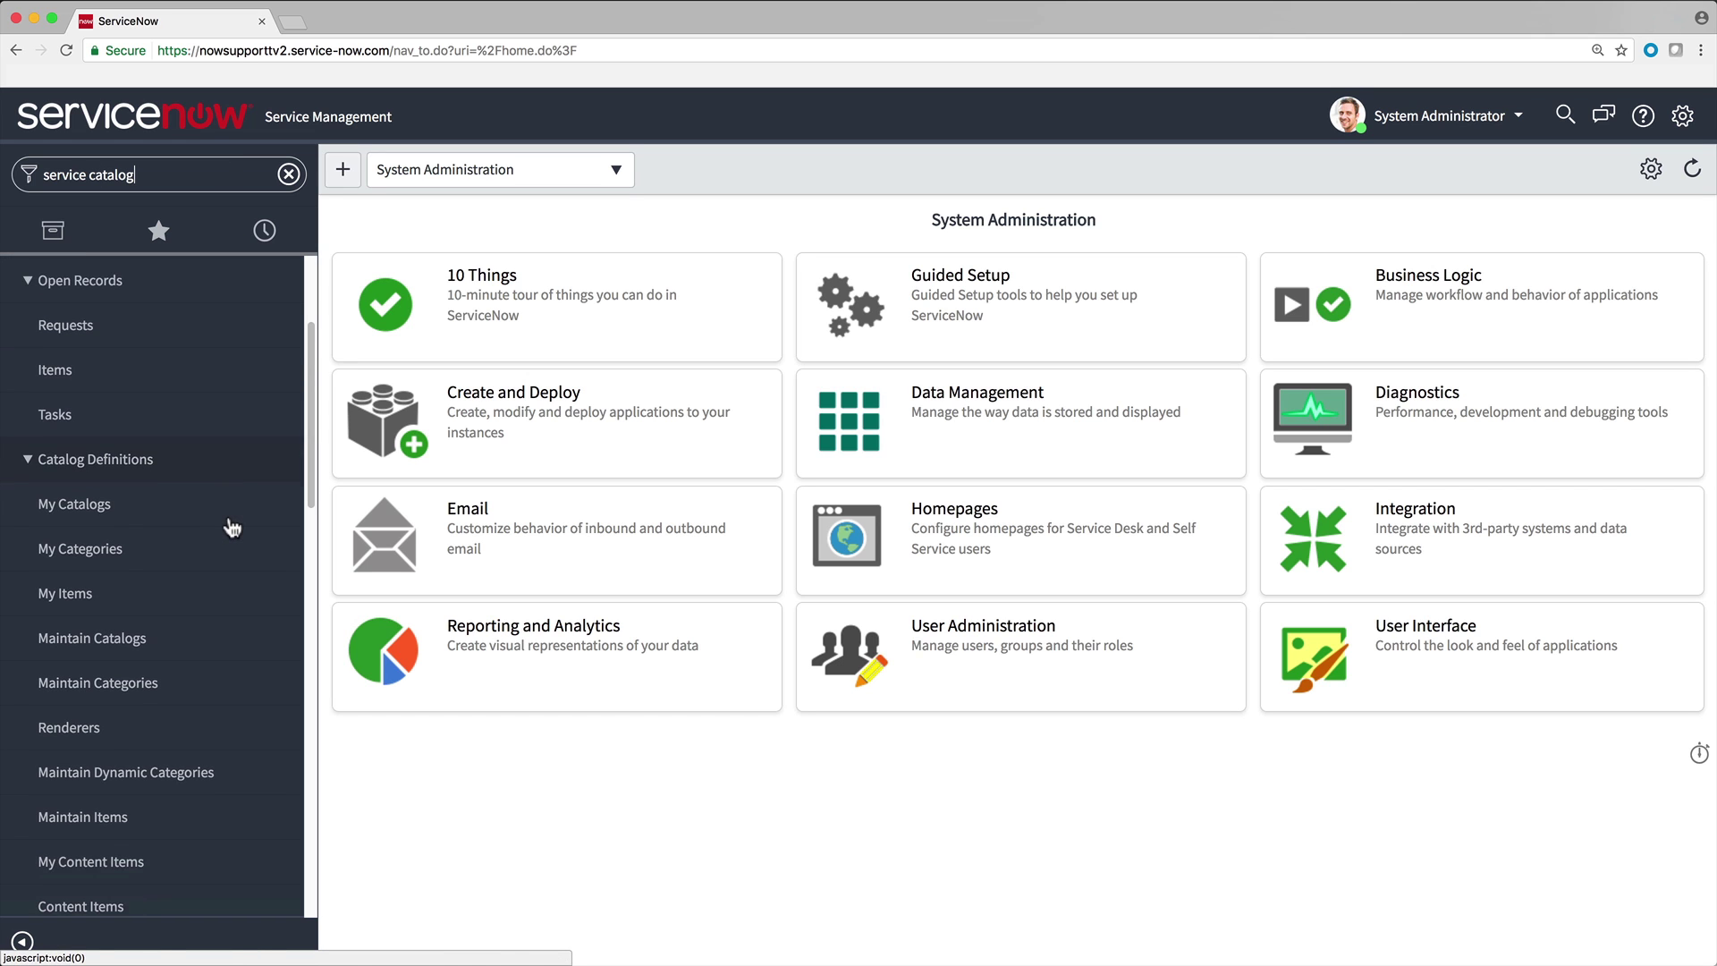
scroll(234, 514, "down", 2)
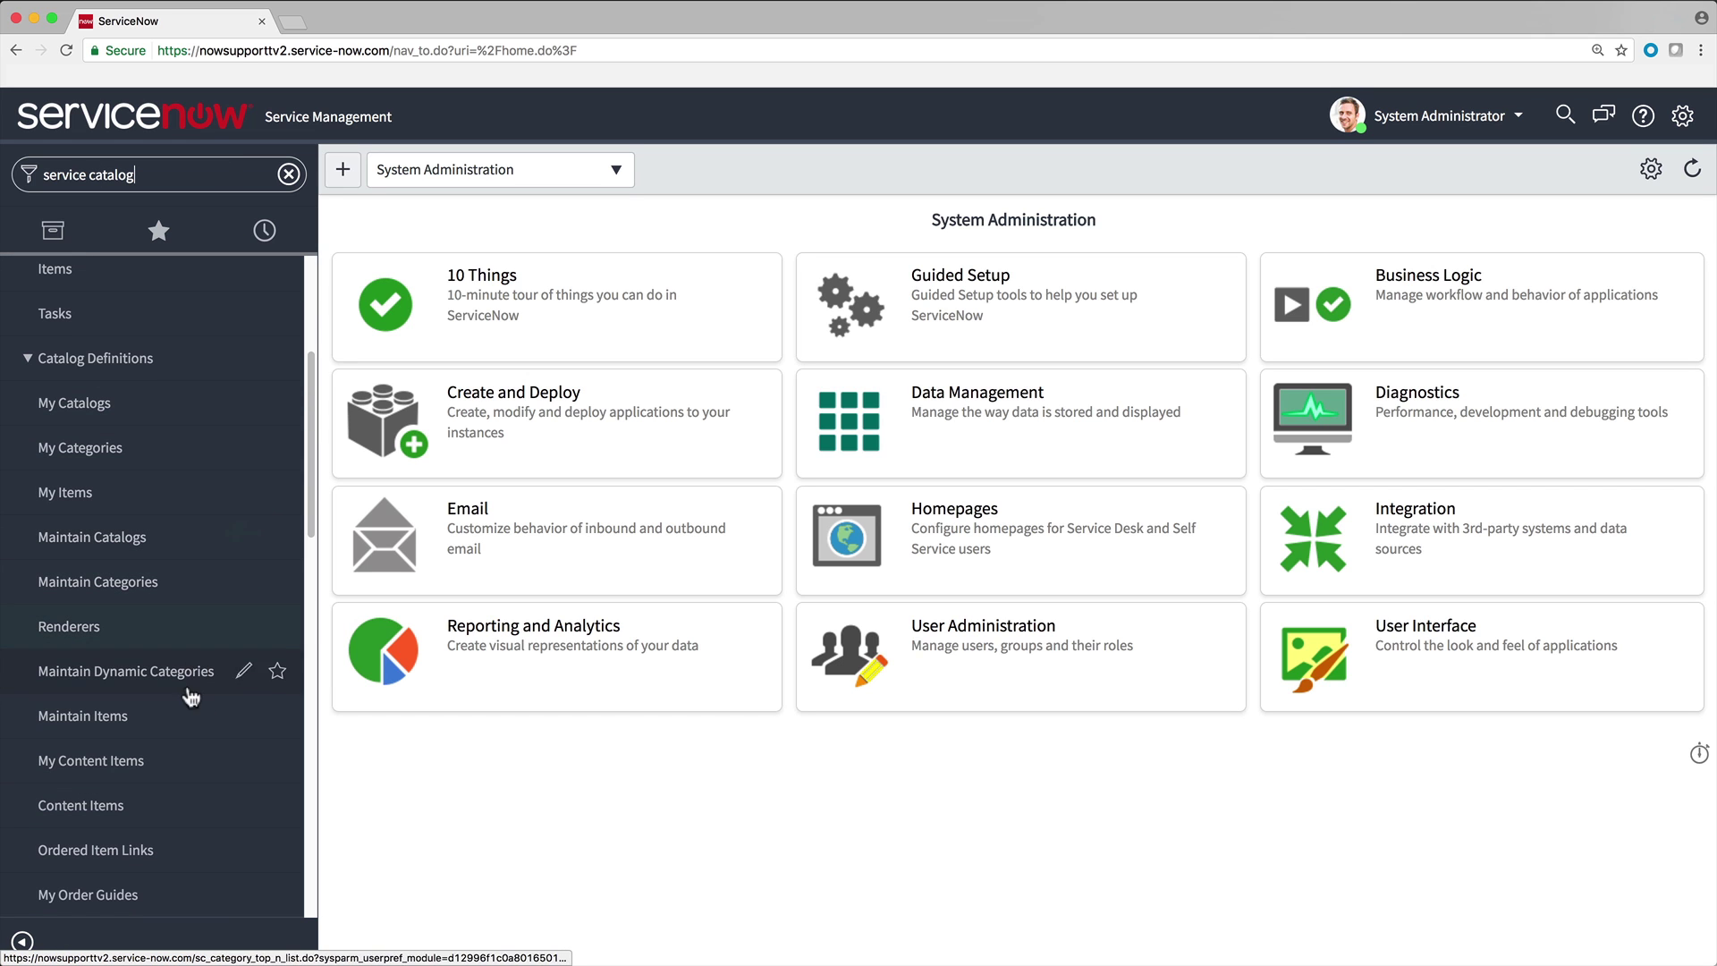
left_click(183, 722)
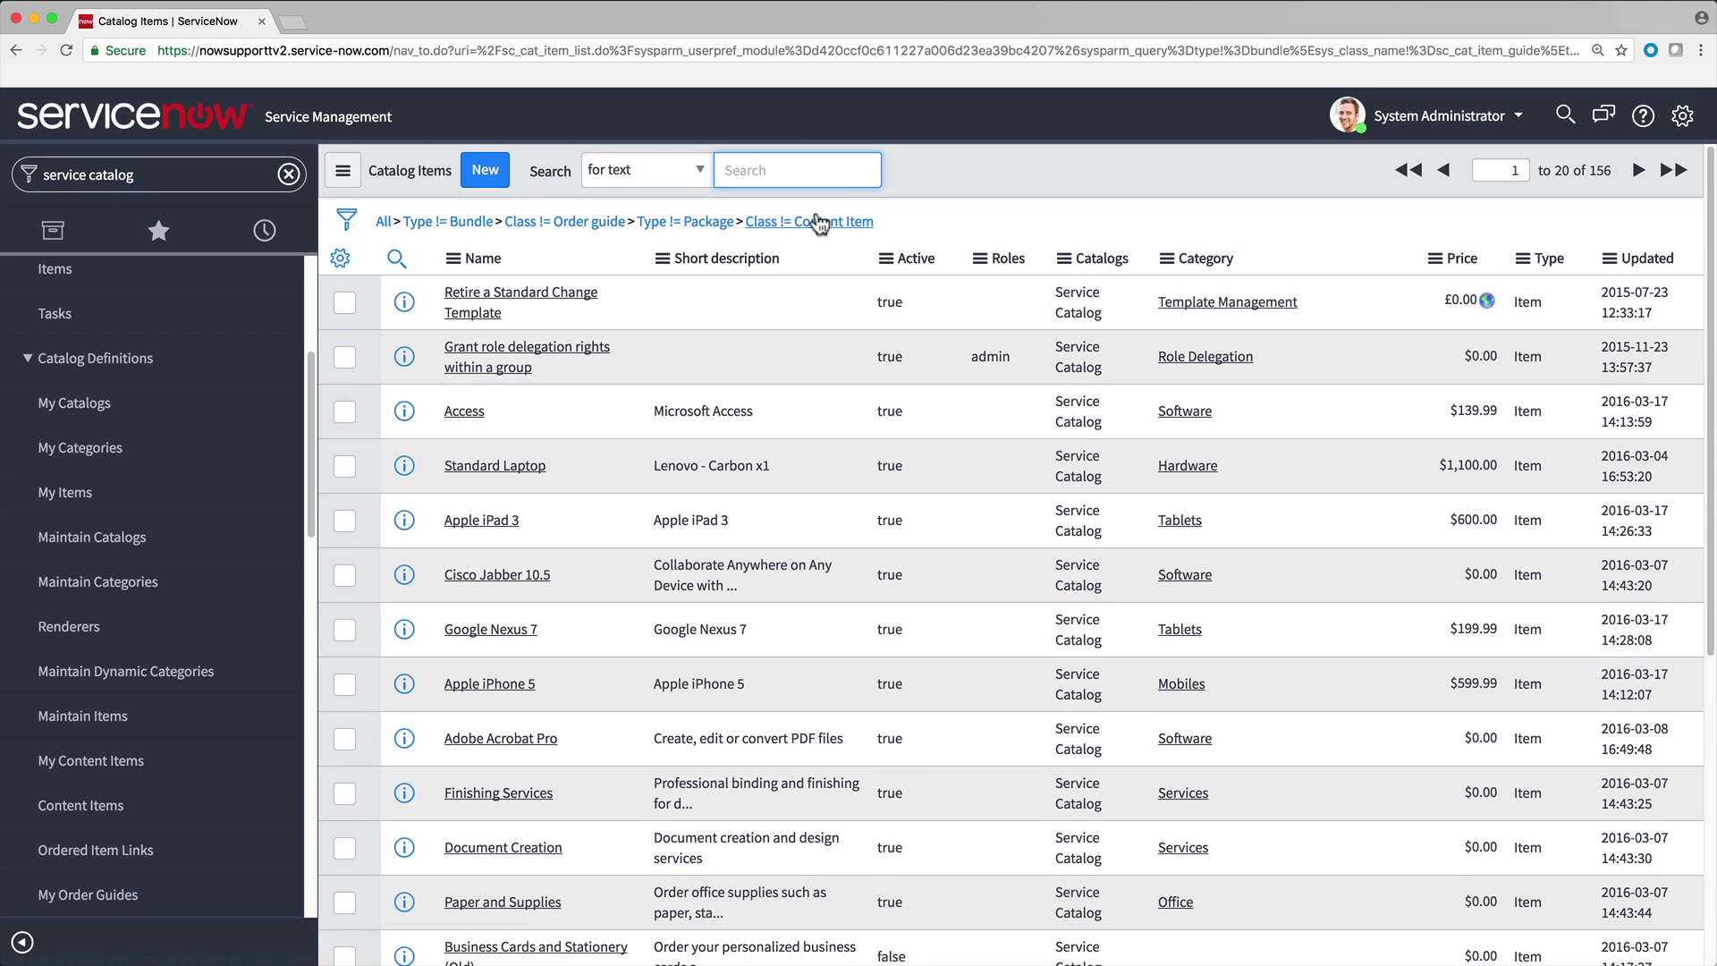
- Search the catalog items for "sales", open the Sales Laptop record, and review its price, description and remaining form content
left_click(864, 179)
type("sales")
key("Return")
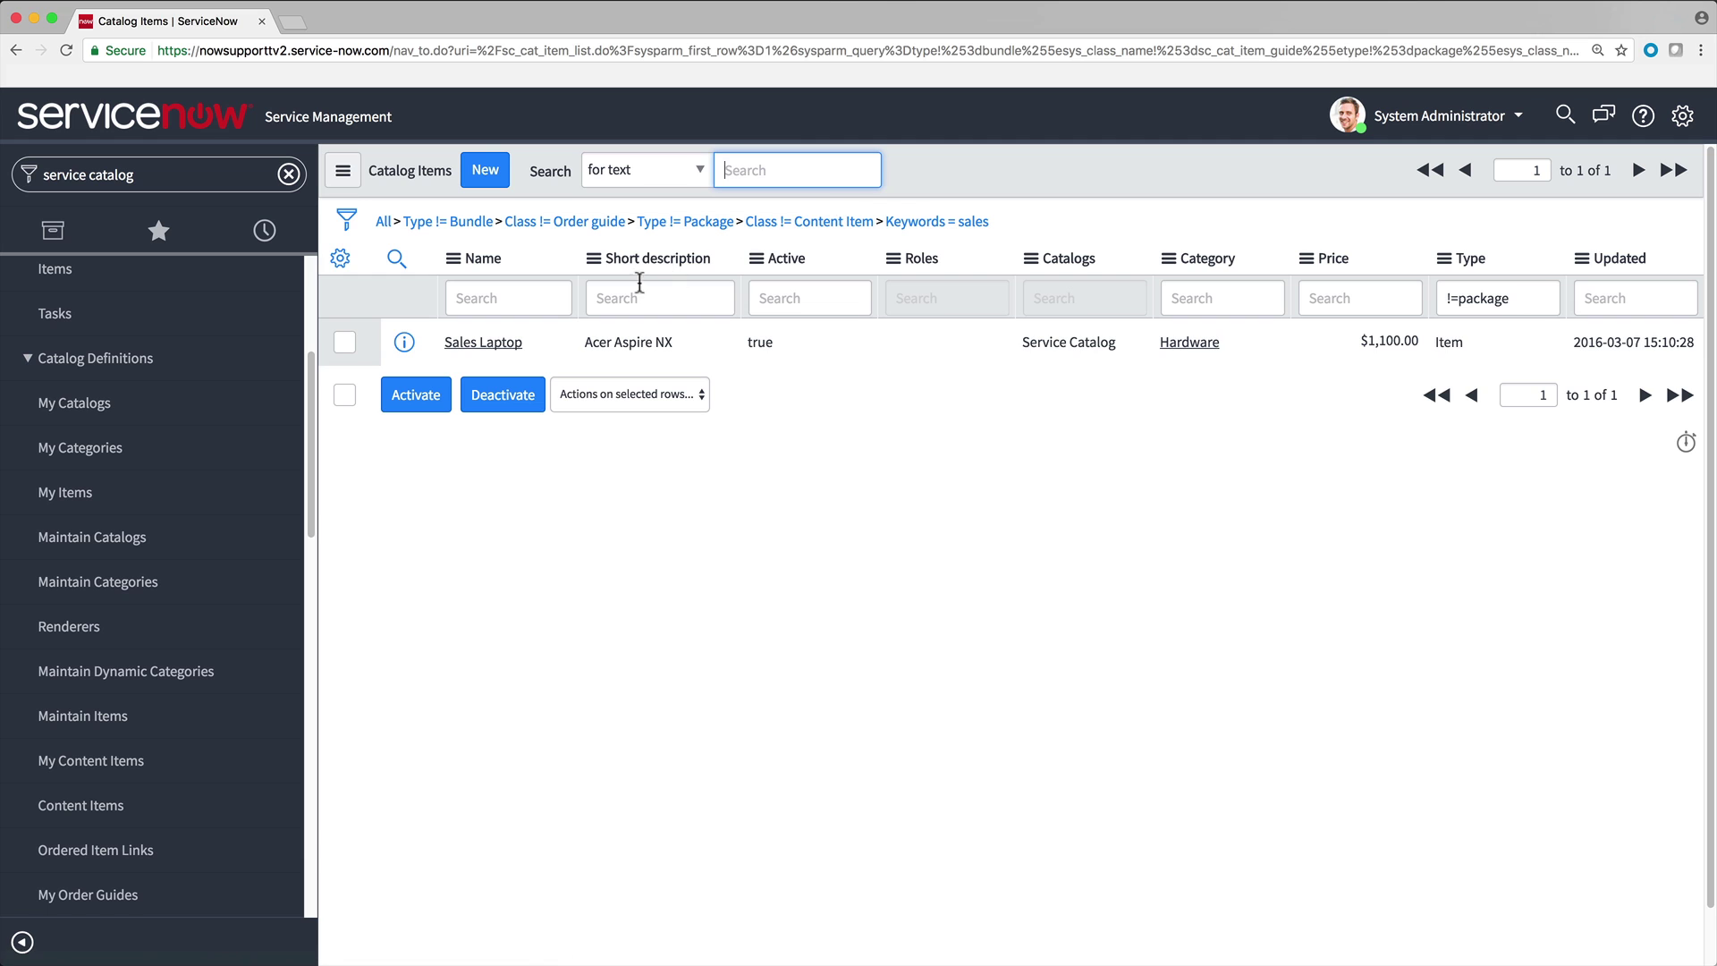
left_click(501, 351)
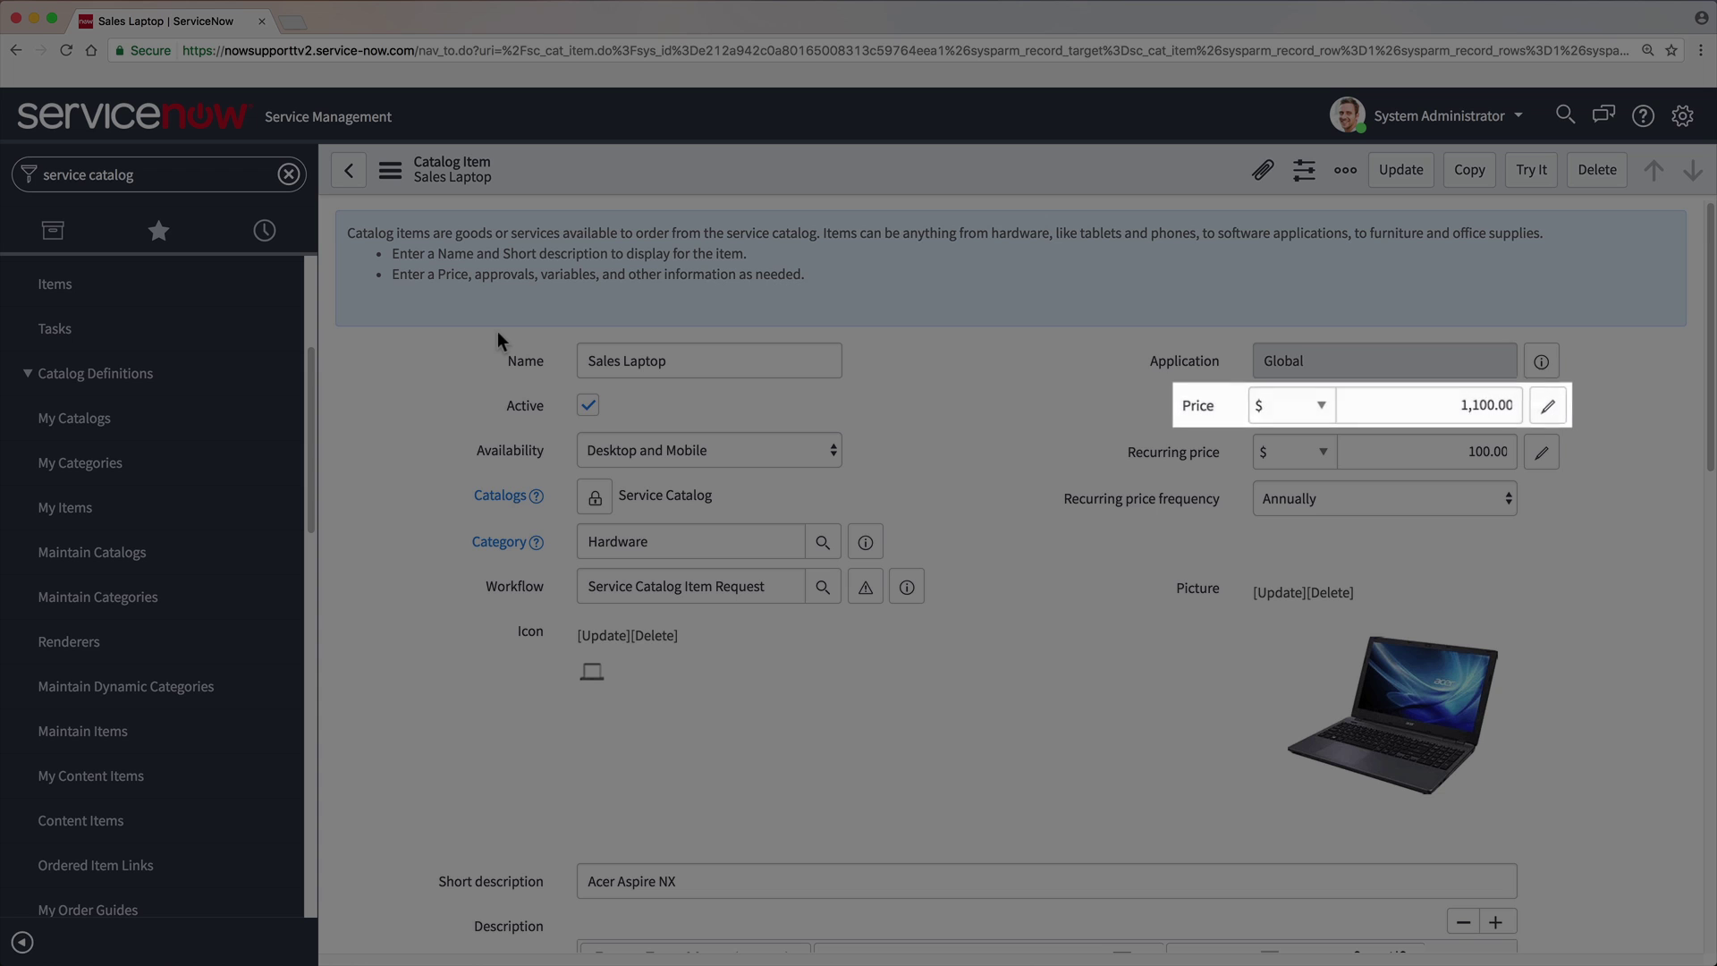
scroll(497, 332, "down", 5)
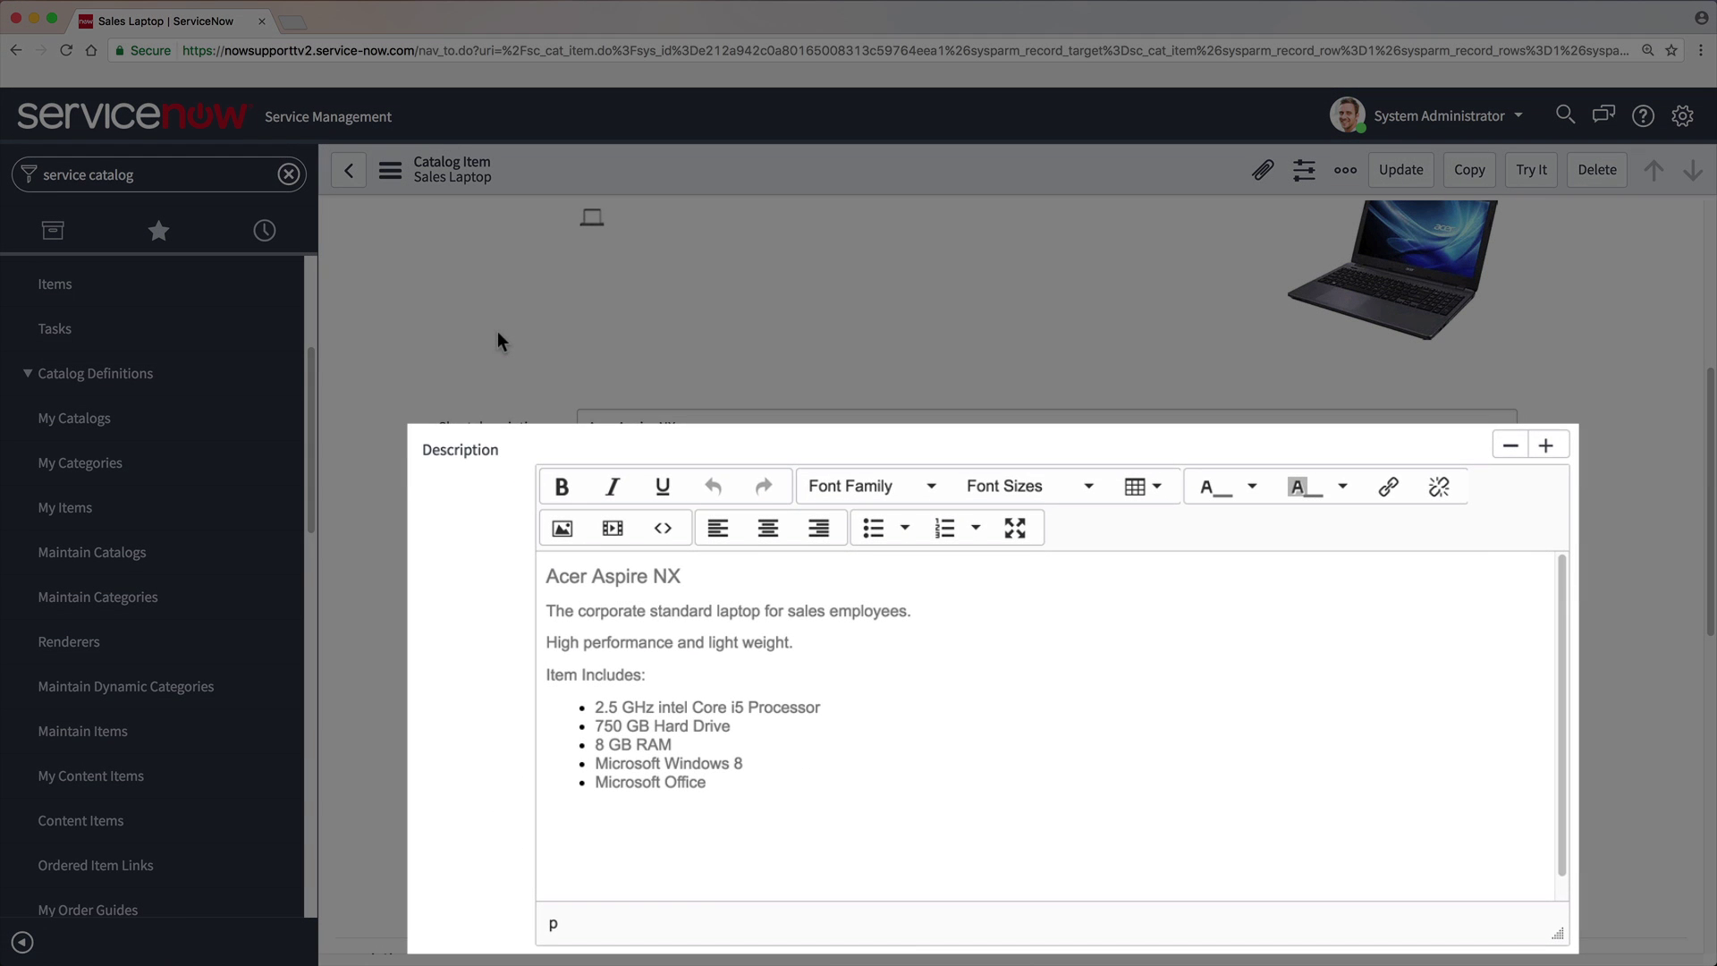
scroll(498, 339, "down", 8)
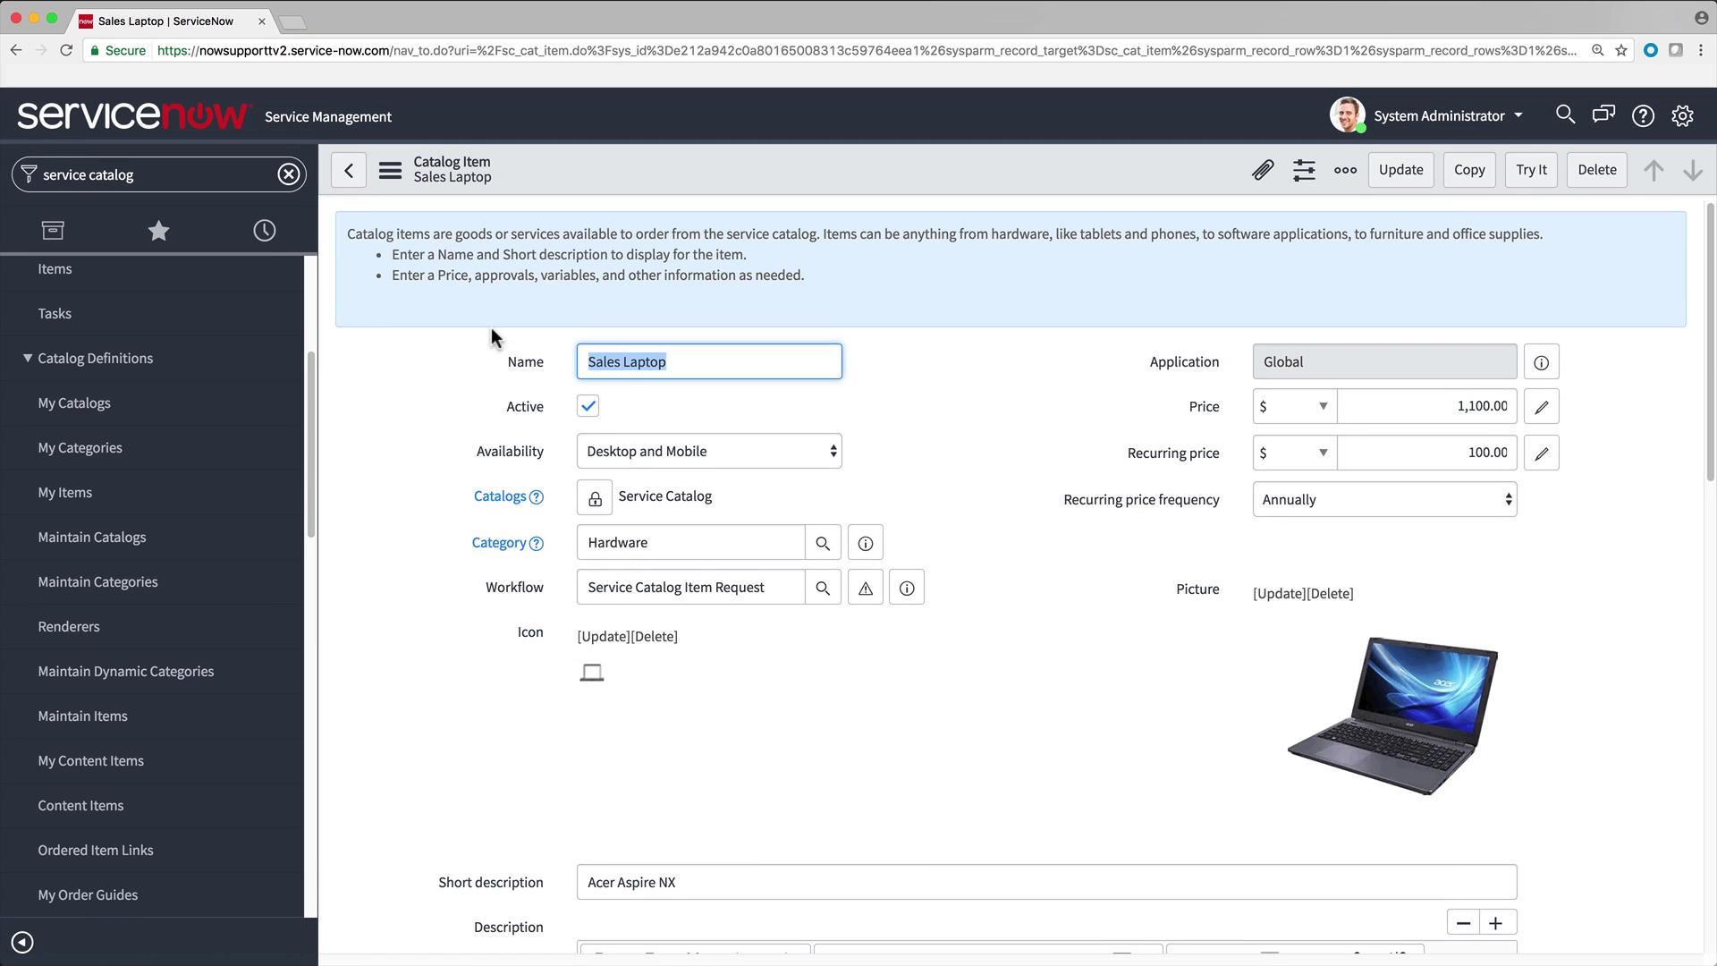
- Clear the Workflow field of the Sales Laptop catalog item
left_click_drag(767, 587, 609, 566)
key("BackSpace")
left_click(717, 662)
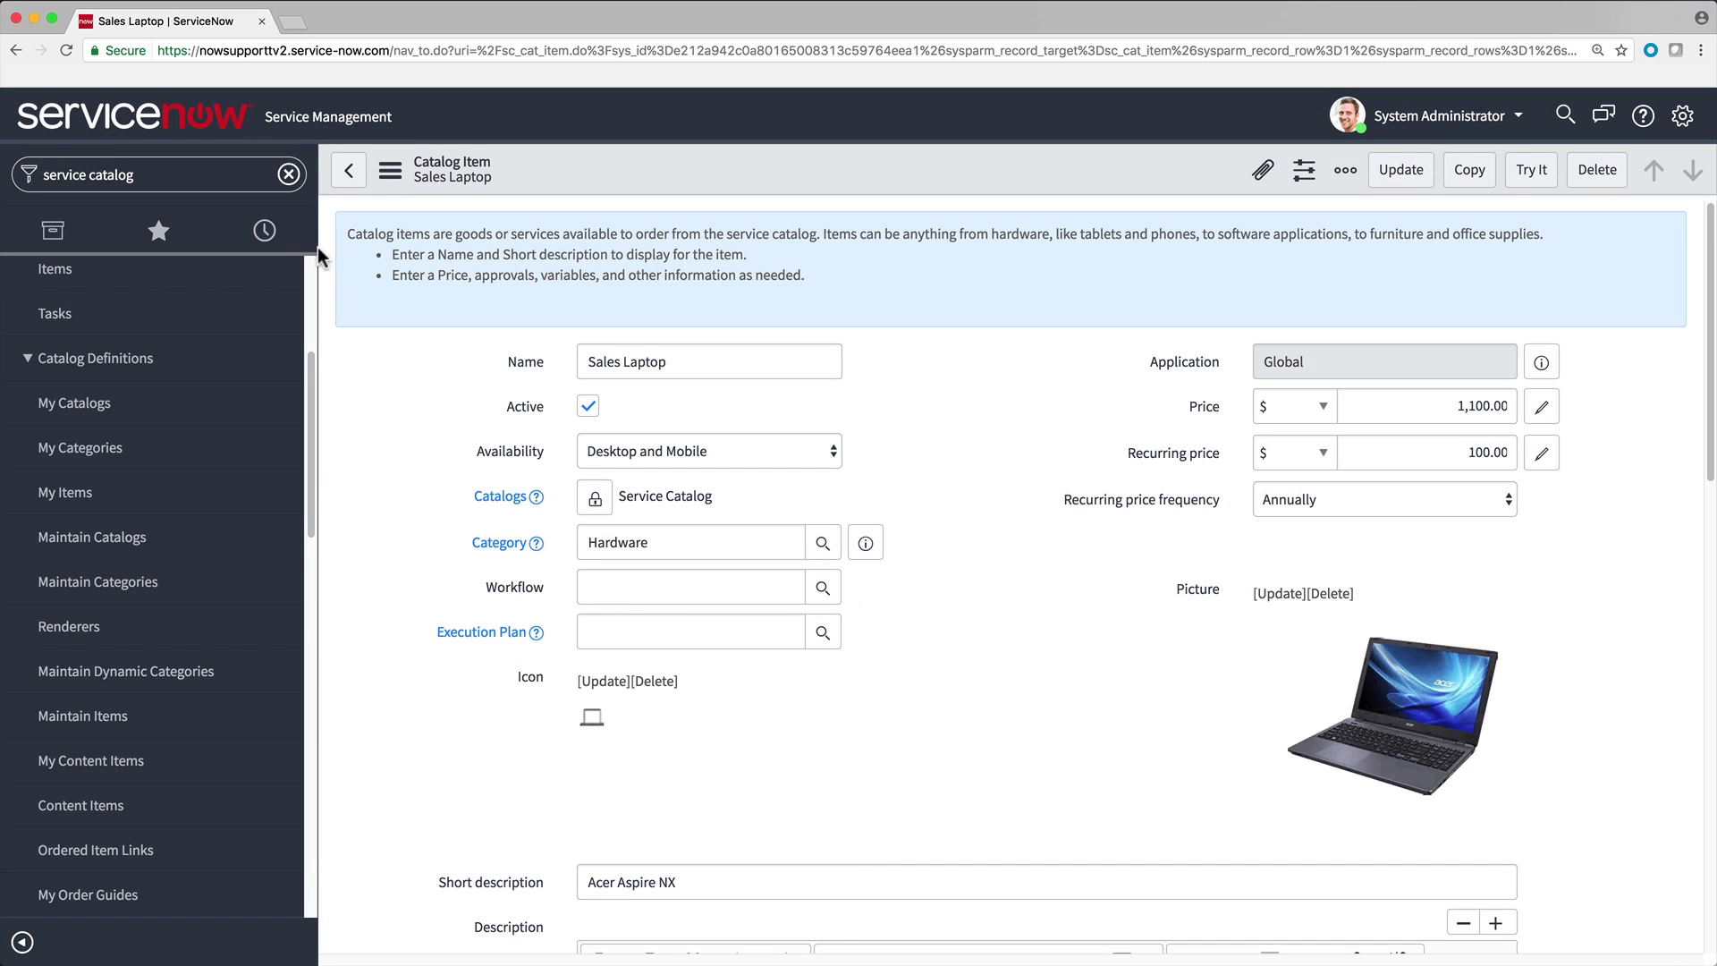
- Filter the navigator for "incident" and open a new incident form
left_click(268, 175)
type("incident")
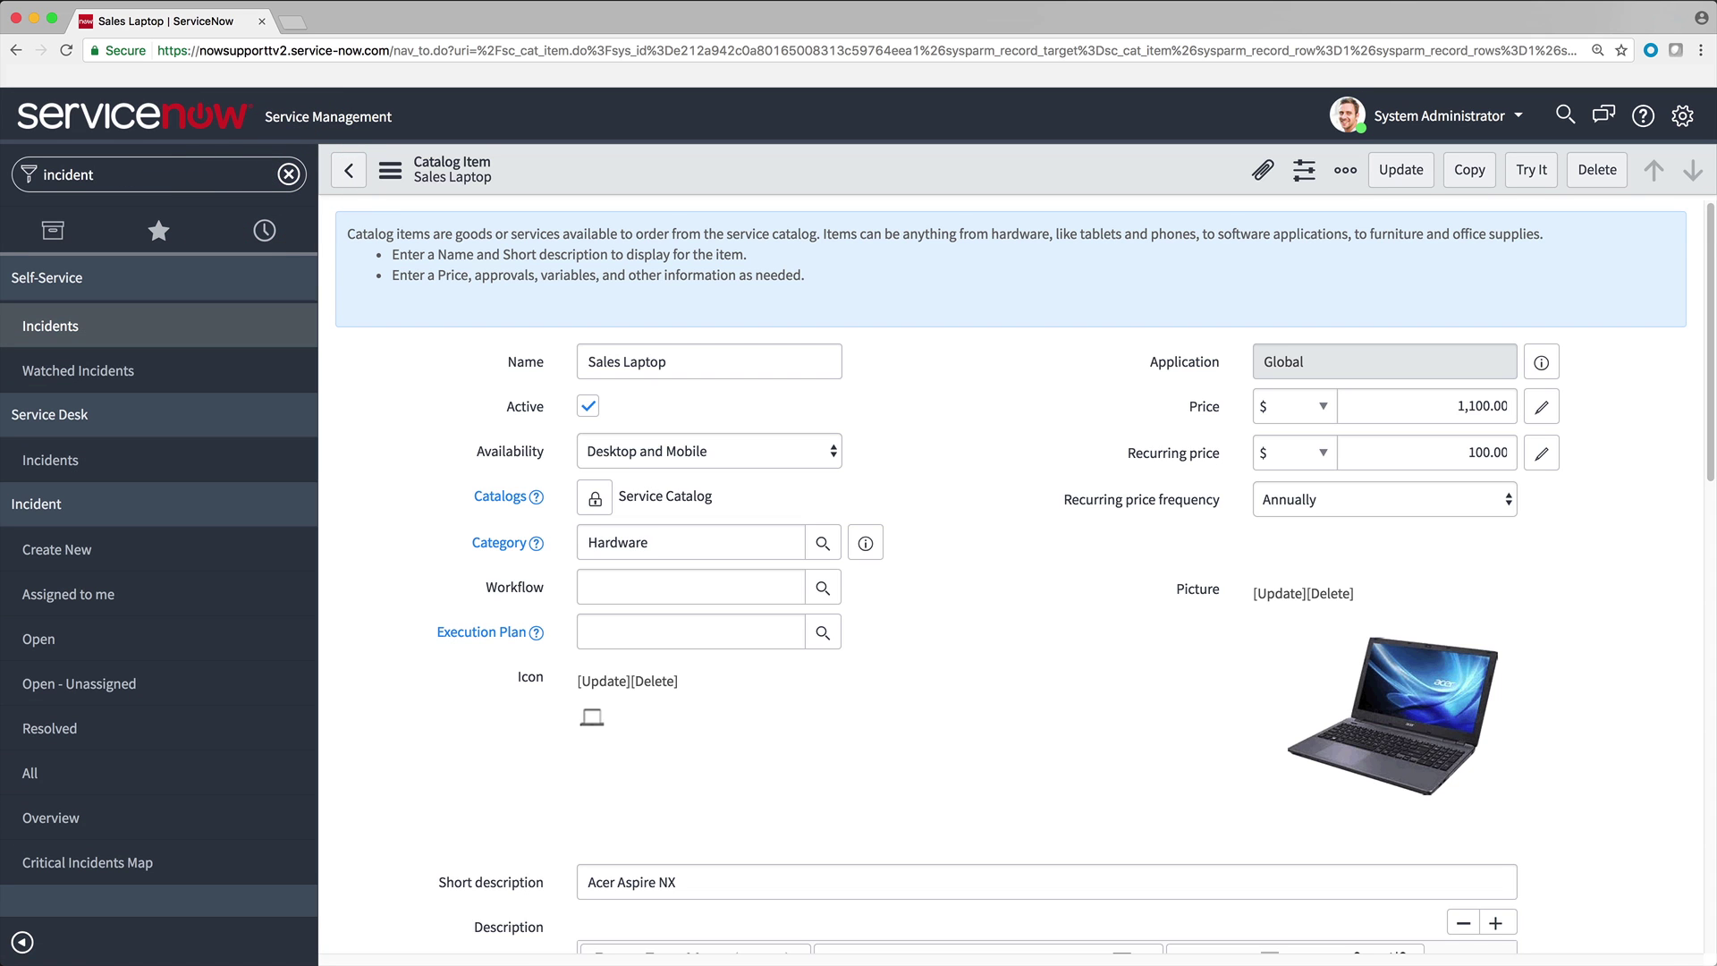
left_click(208, 556)
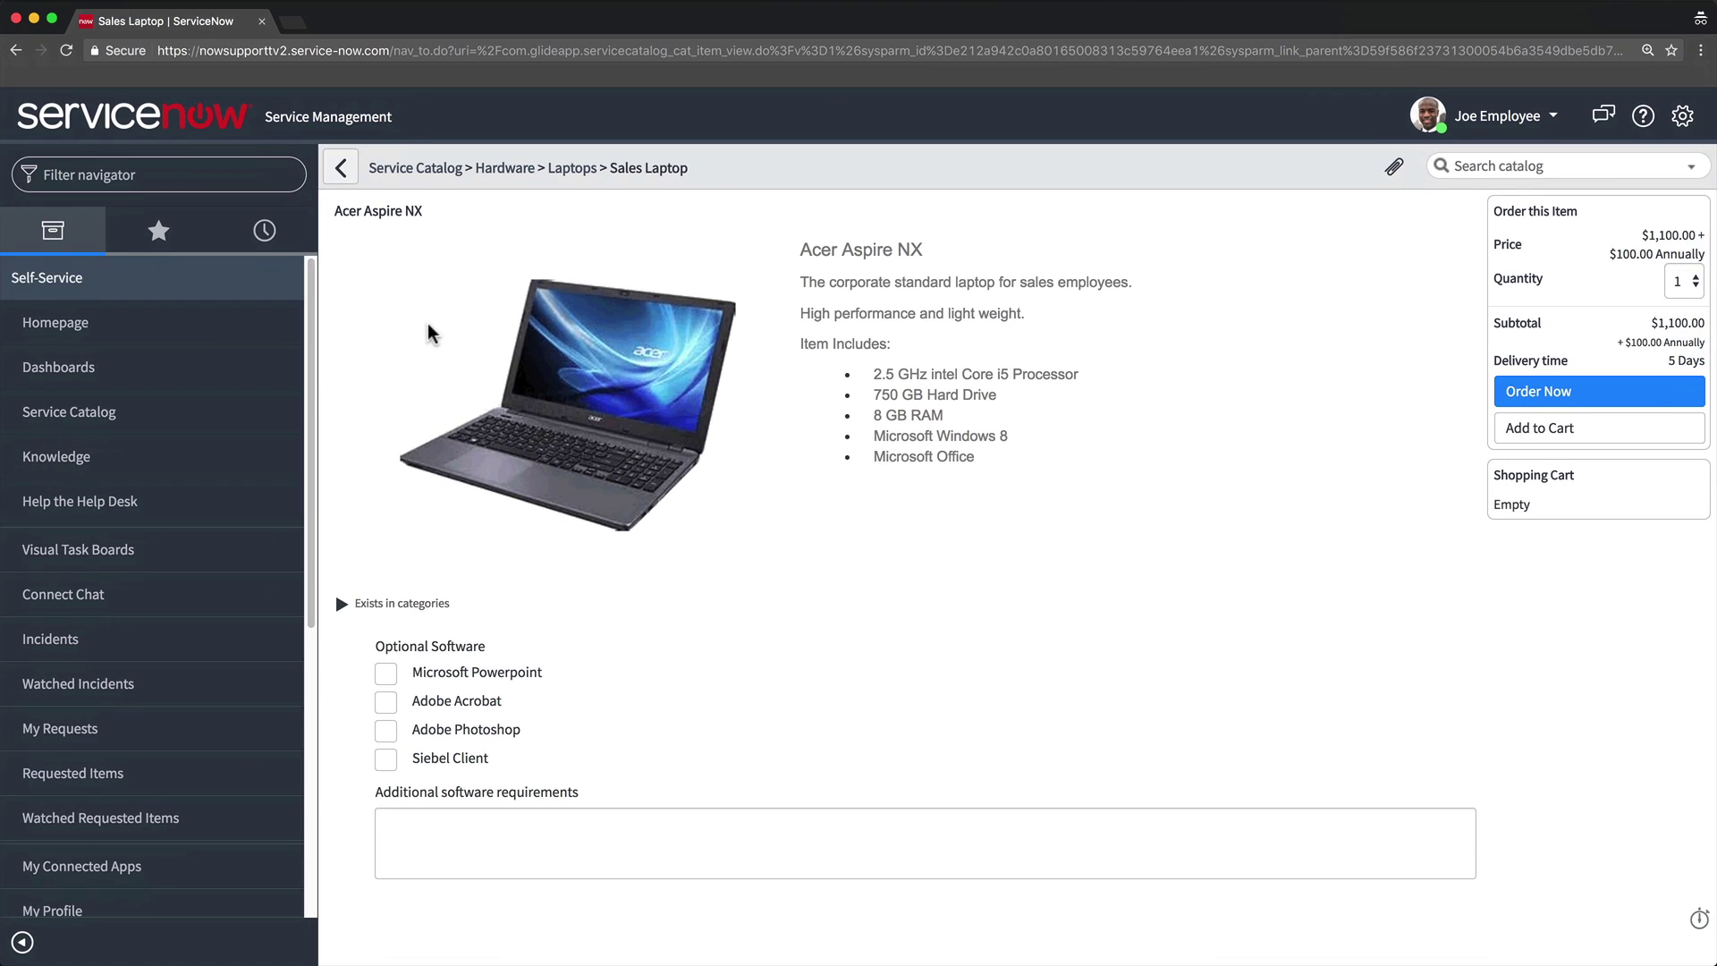
- From the employee's Service Catalog, open the Report an Issue item in the Can We Help You? category
left_click(89, 416)
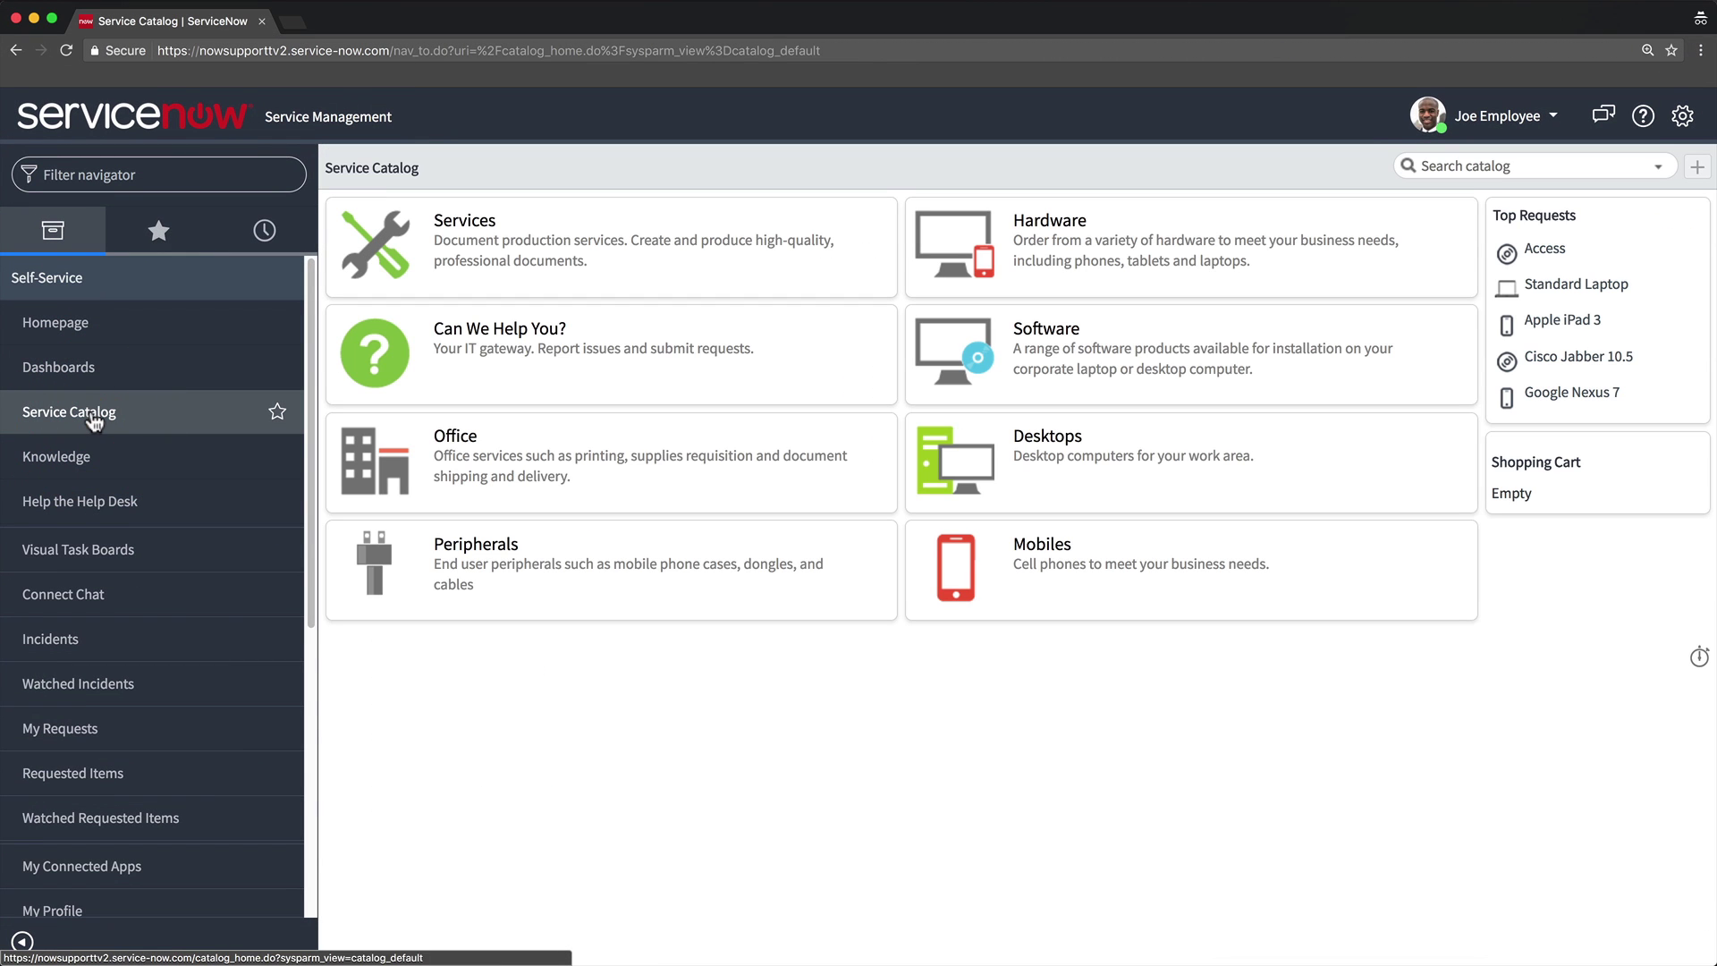
left_click(480, 332)
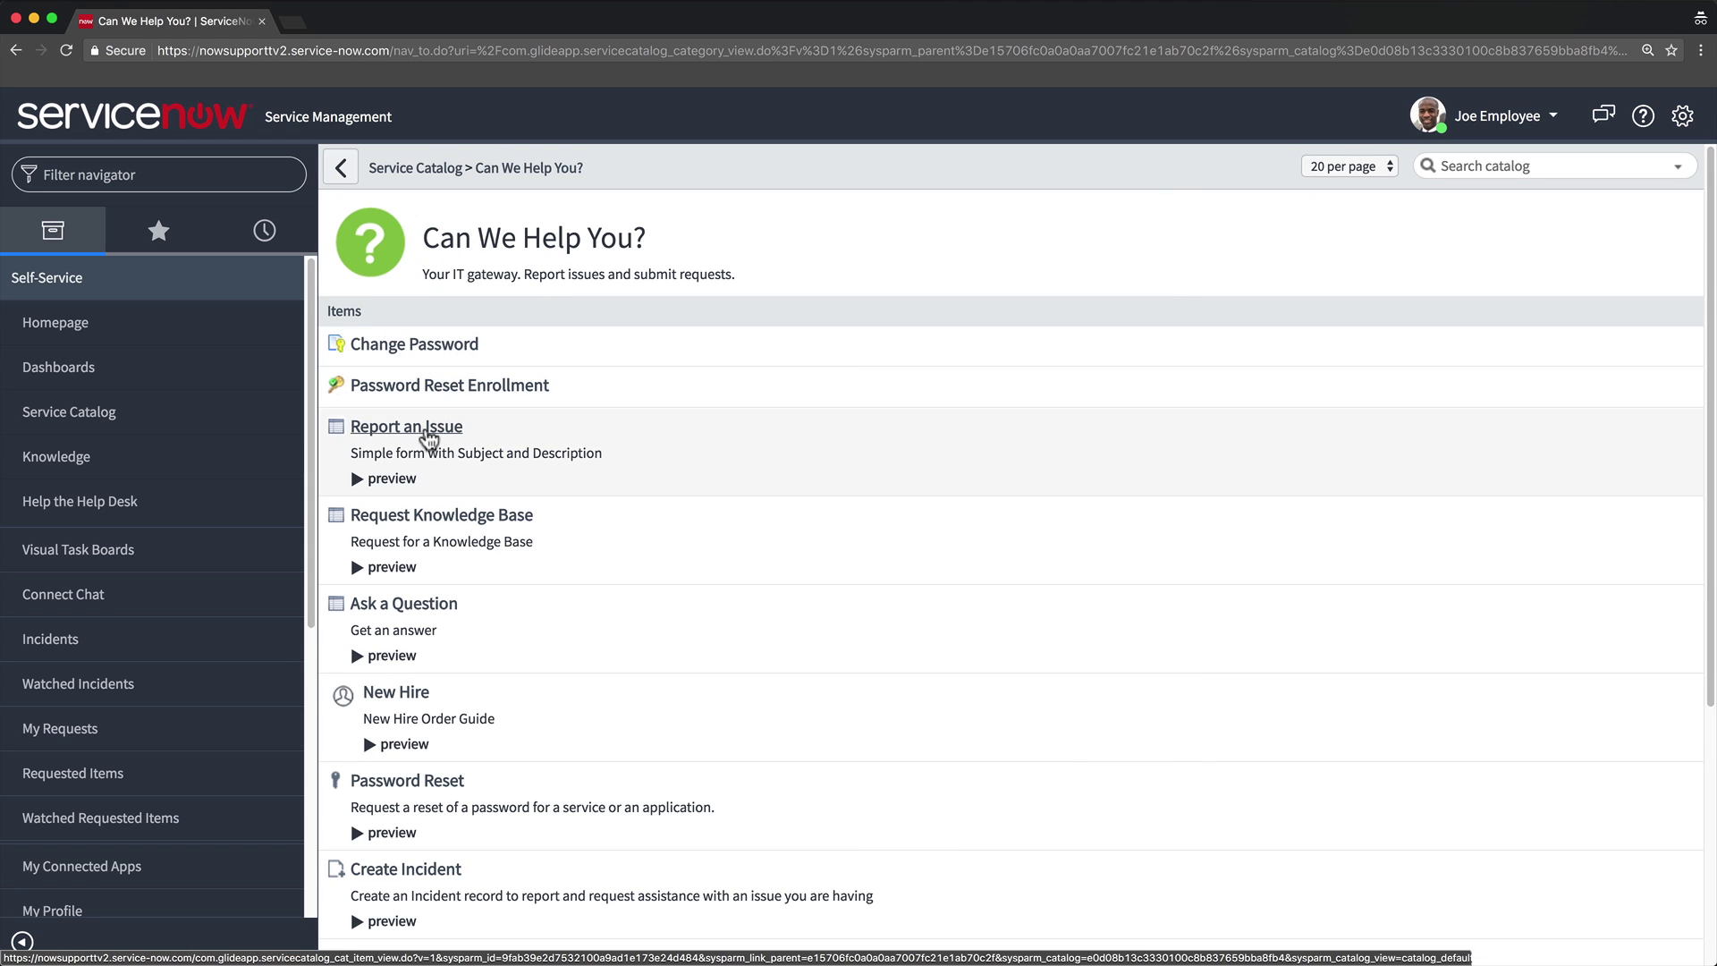
left_click(426, 437)
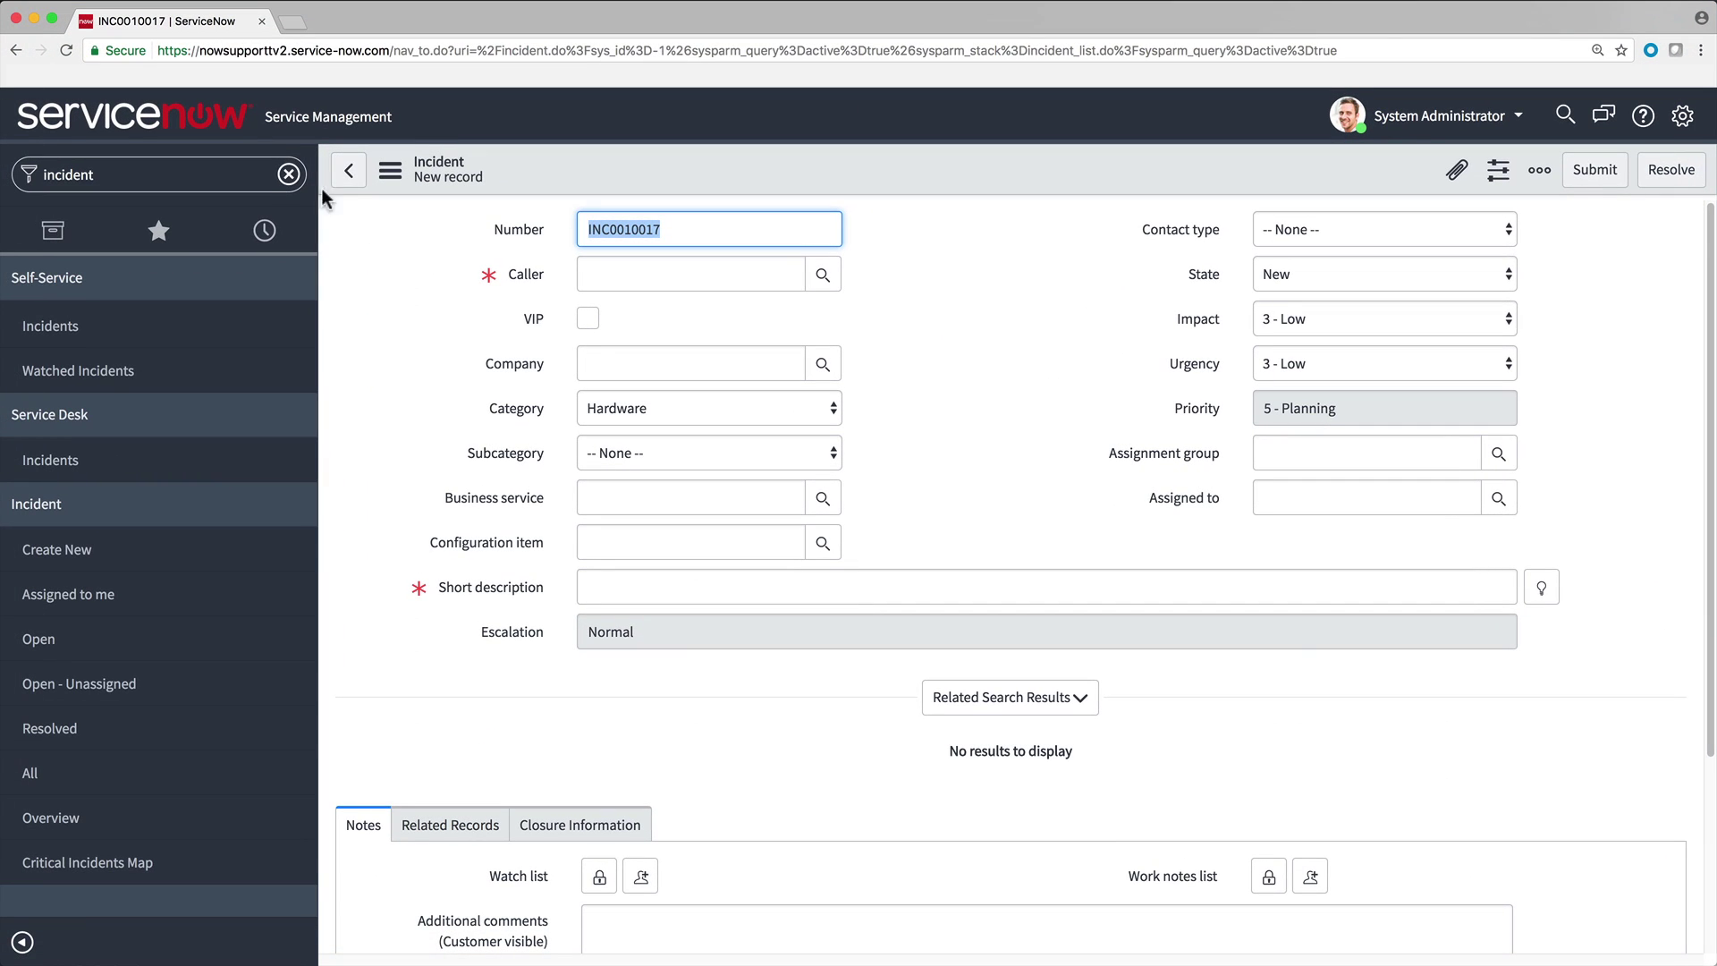
- Filter the administrator's navigator for "service catalog", list the Record Producers, and open the Report an Issue record
left_click(288, 173)
type("service catalog")
scroll(250, 447, "down", 5)
scroll(242, 456, "down", 4)
left_click(166, 750)
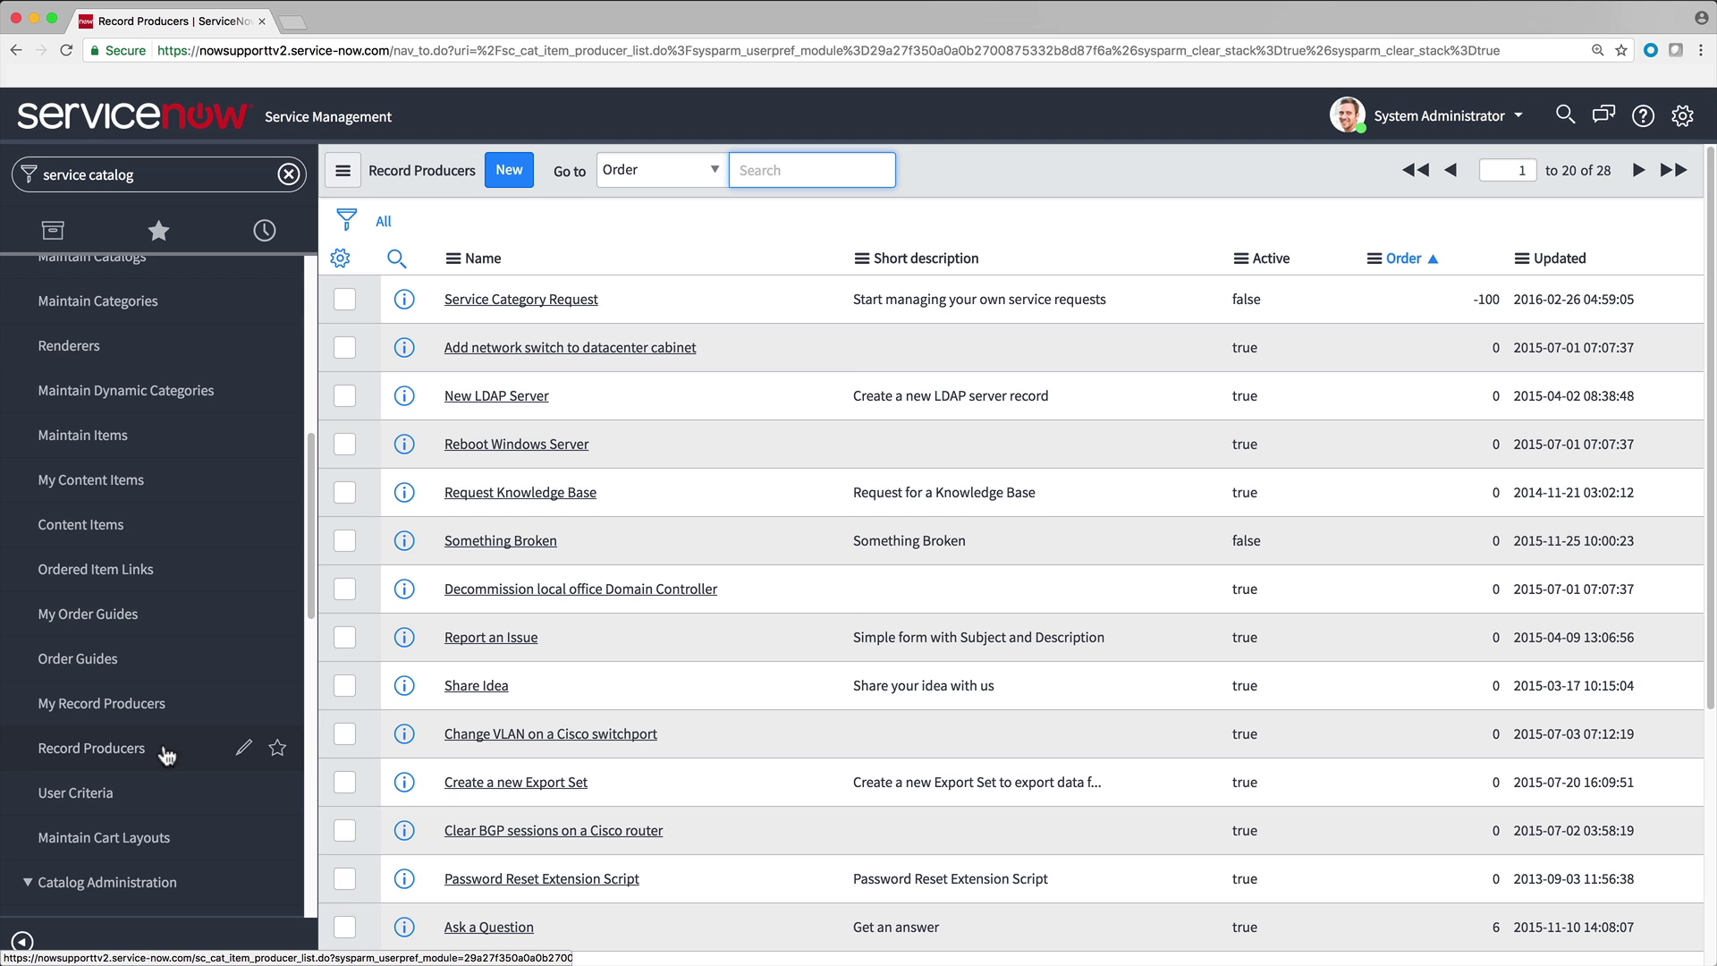
left_click(510, 640)
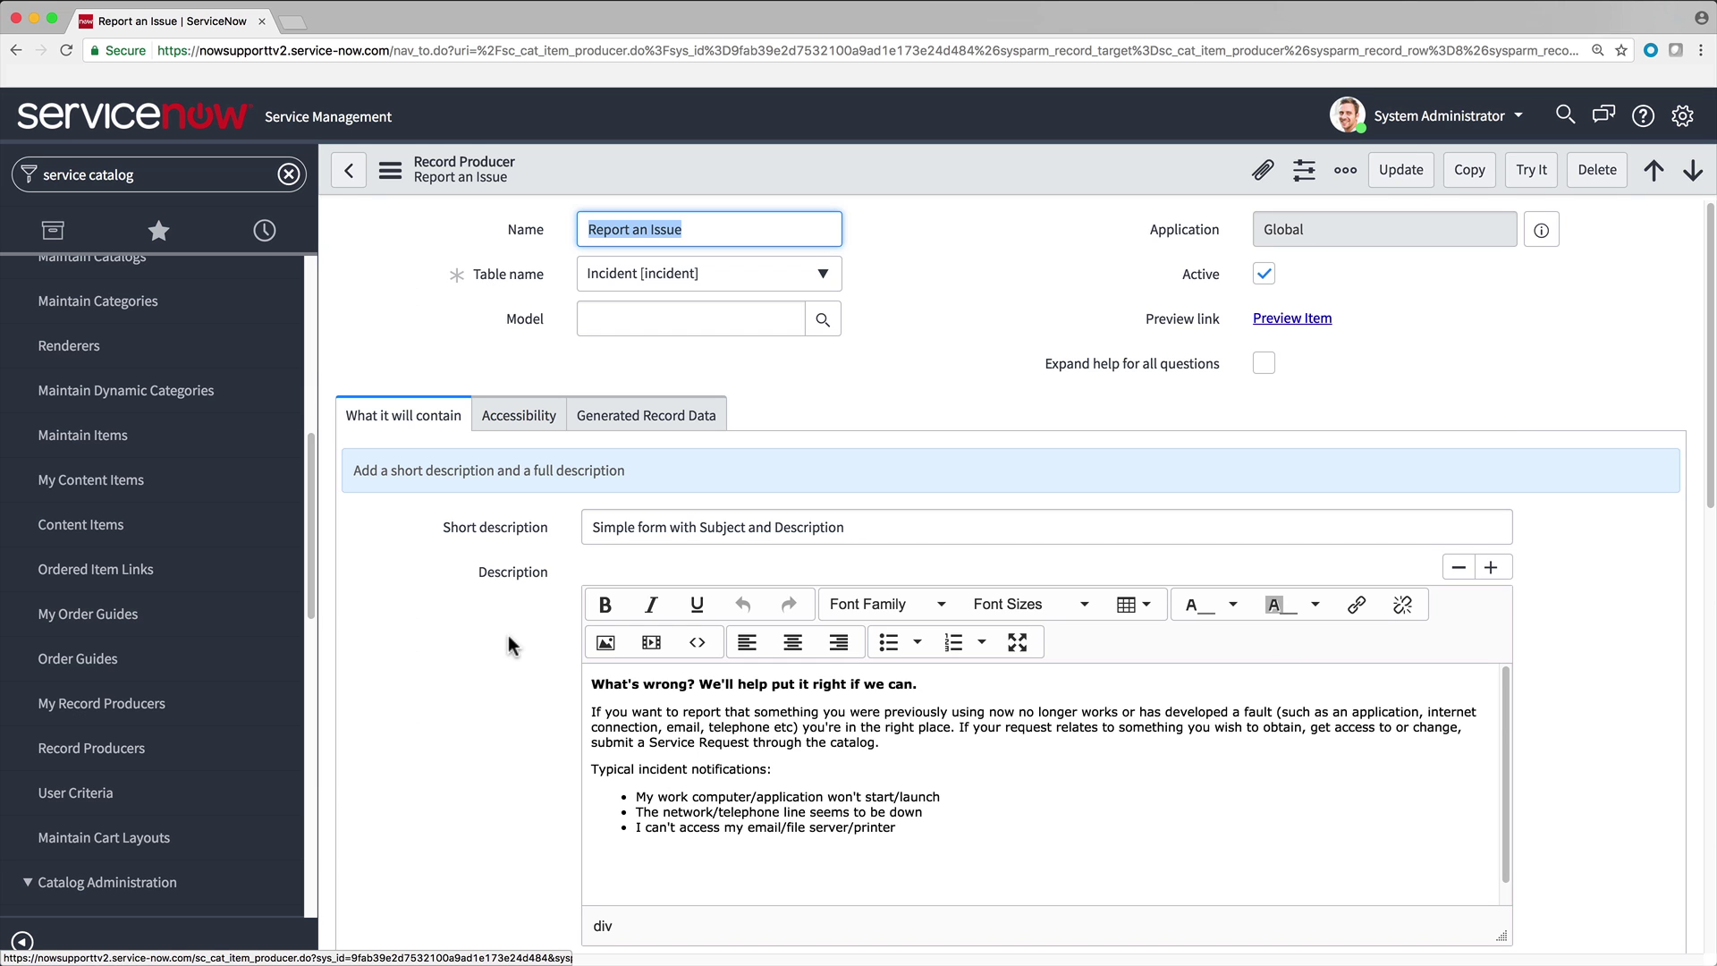
- Review the Report an Issue producer's variables and accessibility settings, including its catalog list and the available categories
scroll(509, 644, "down", 15)
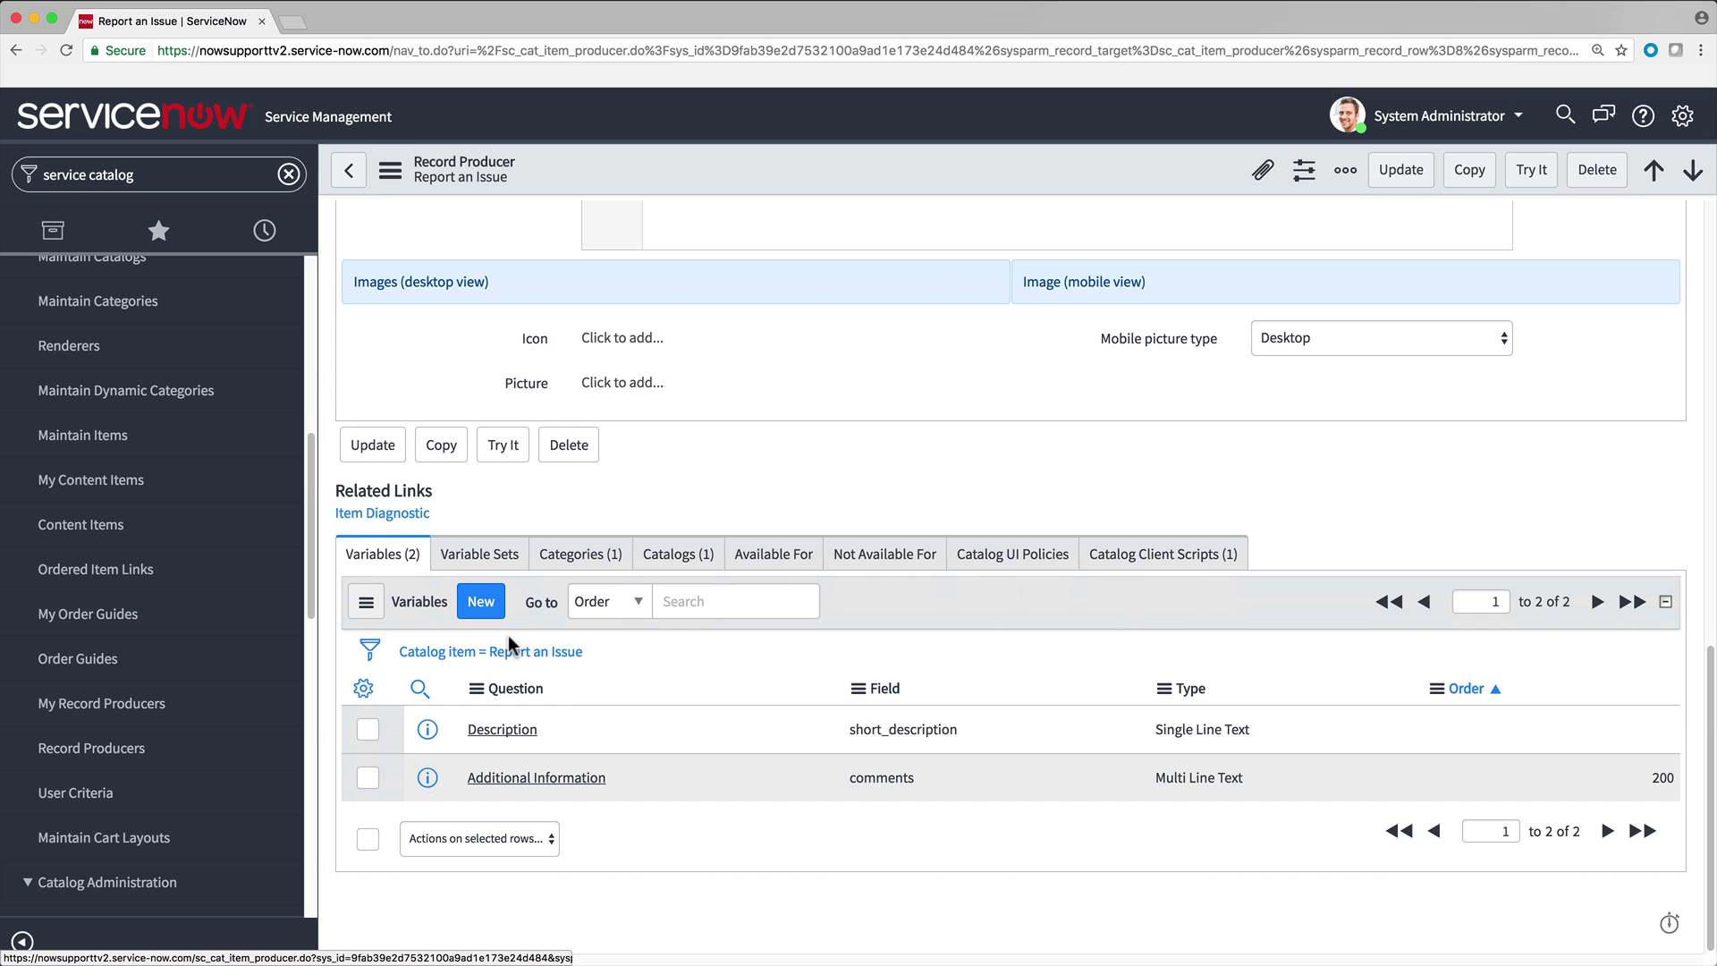
scroll(510, 644, "up", 15)
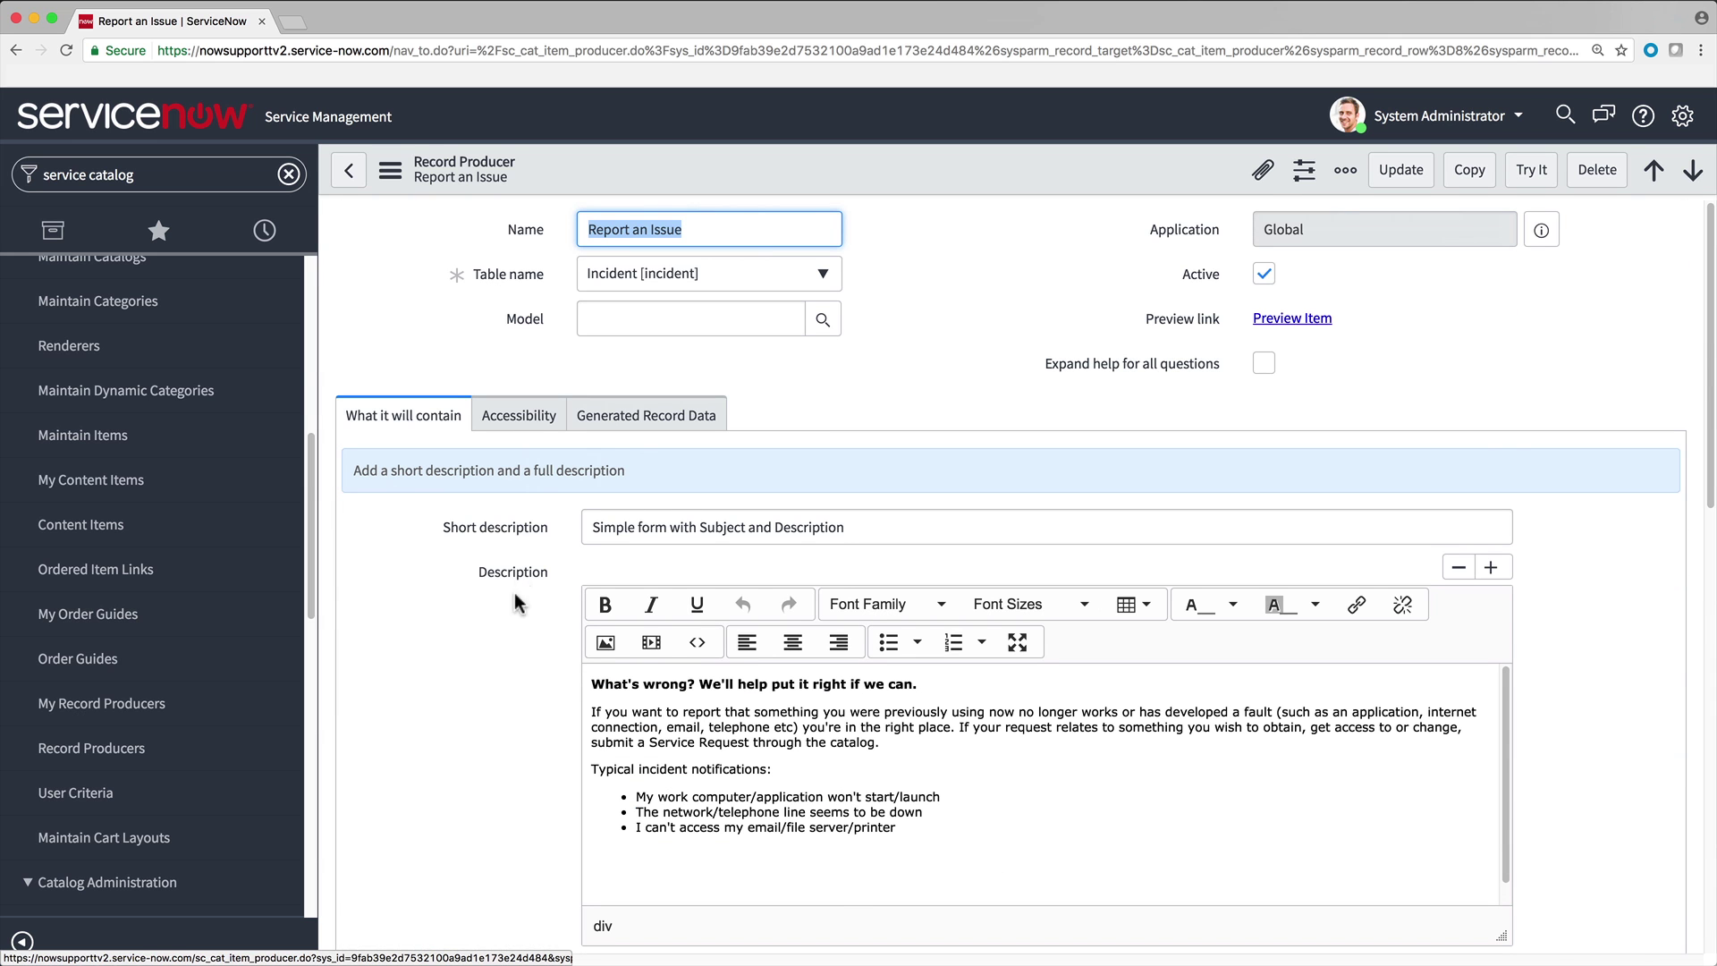
left_click(527, 420)
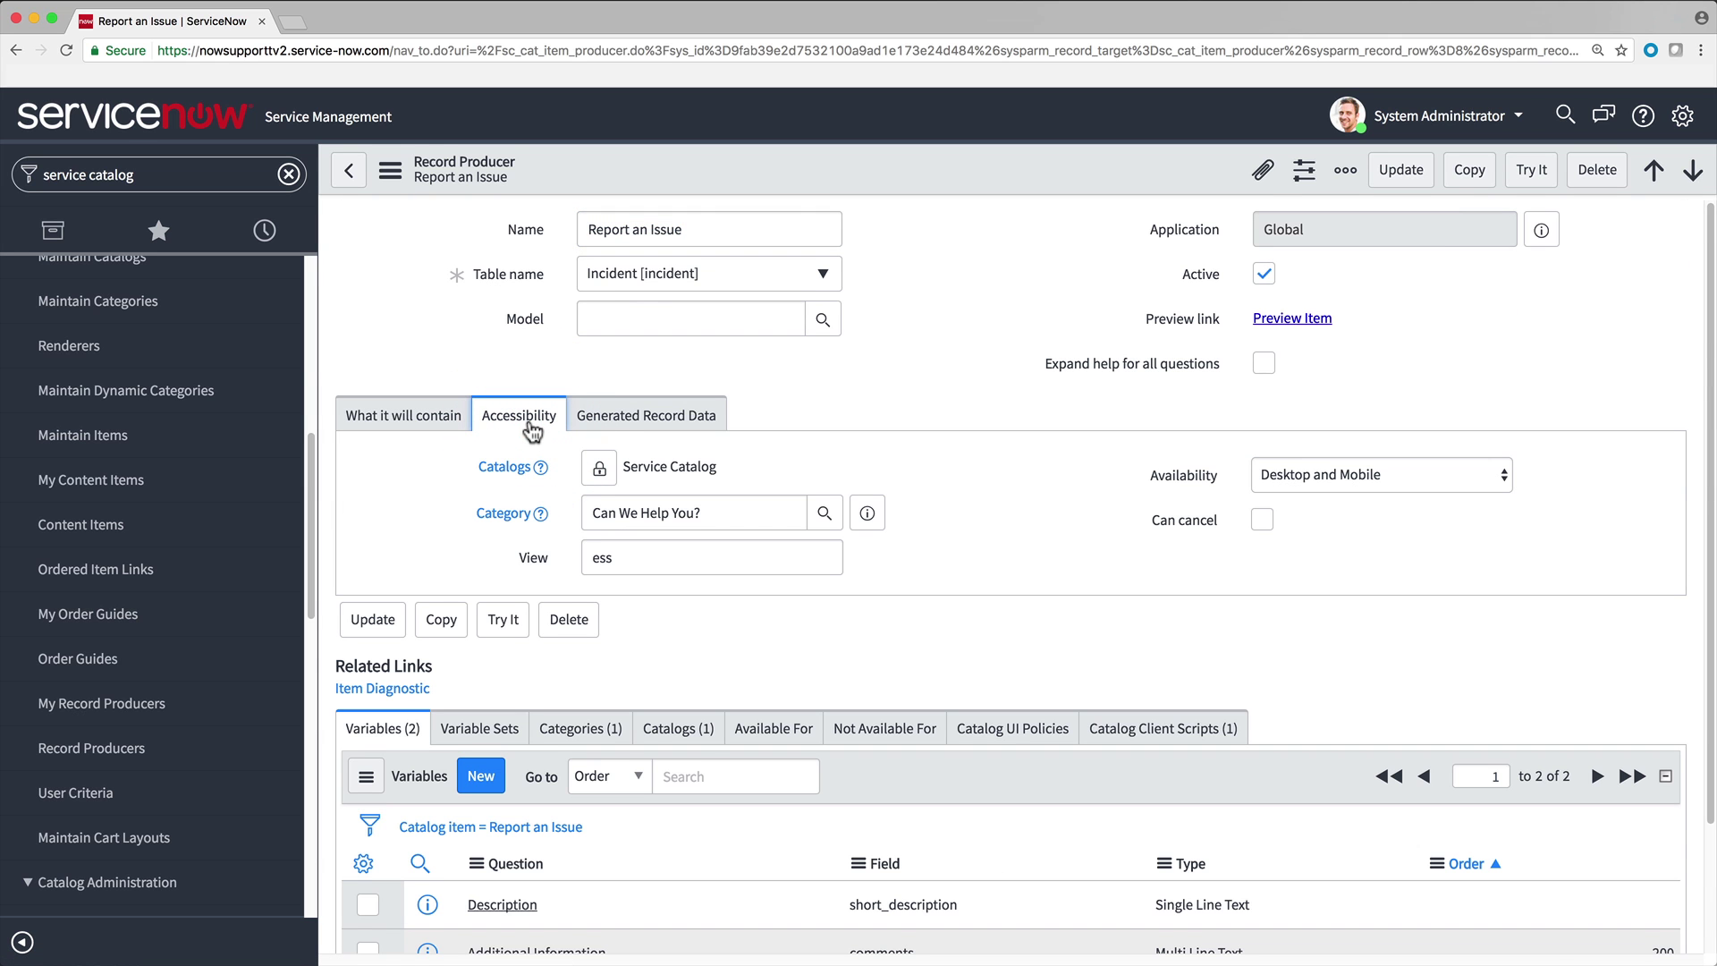
left_click(596, 472)
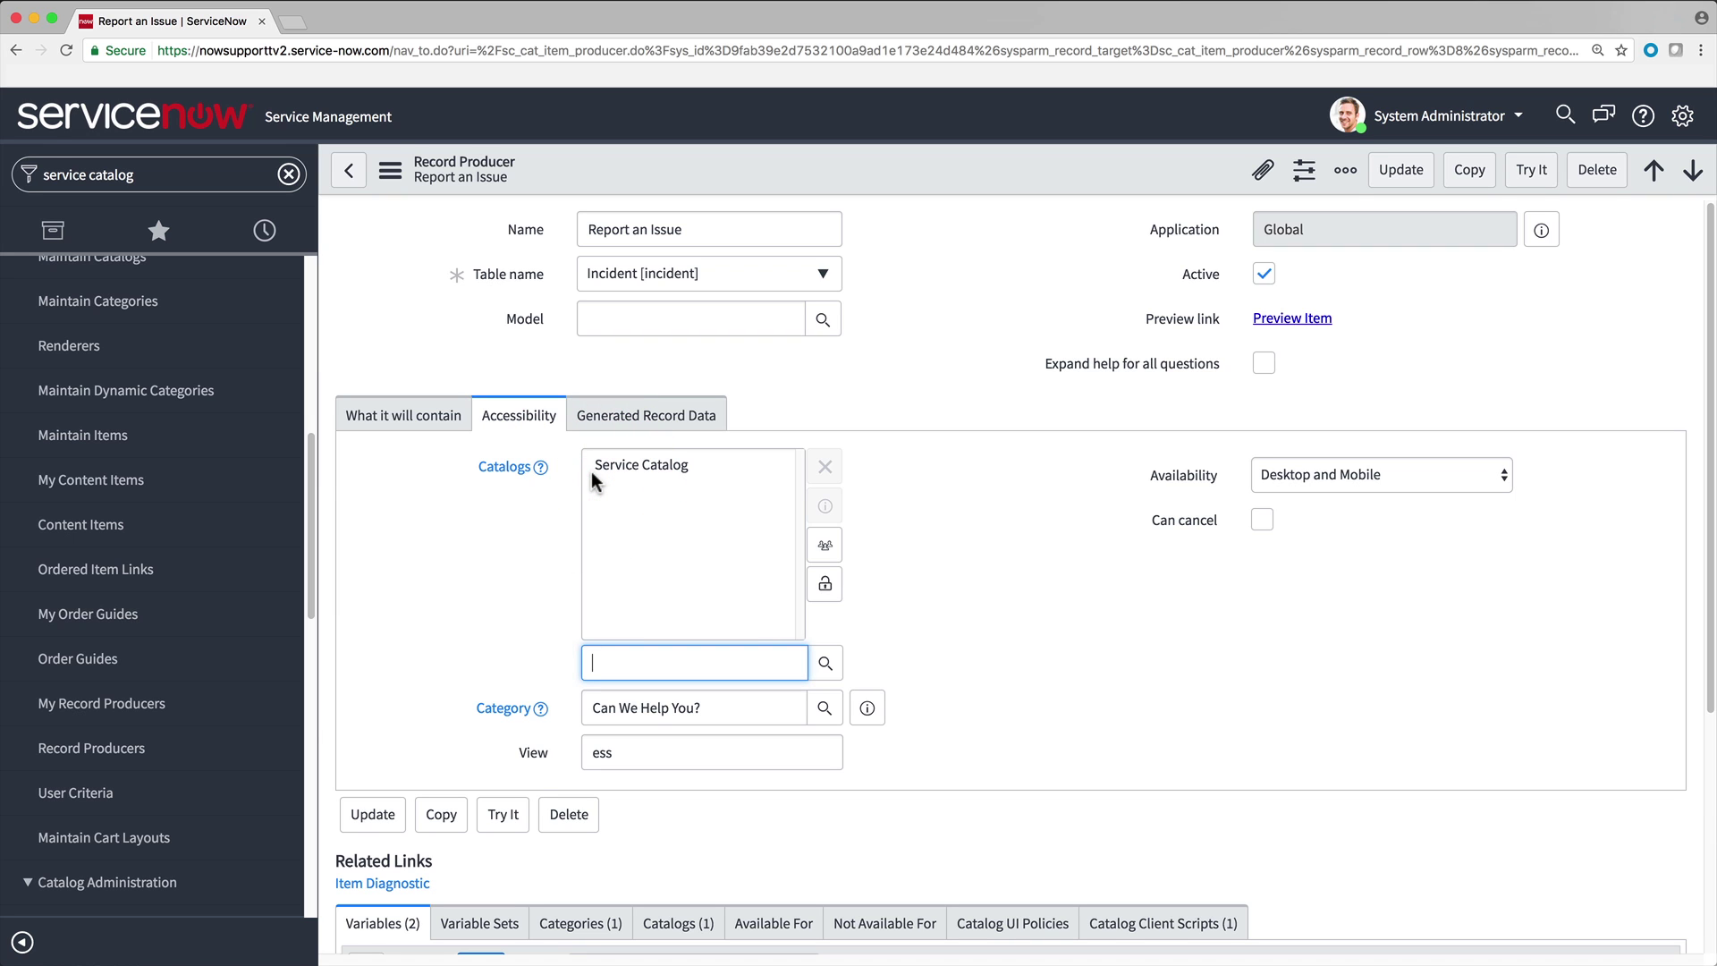
left_click(824, 583)
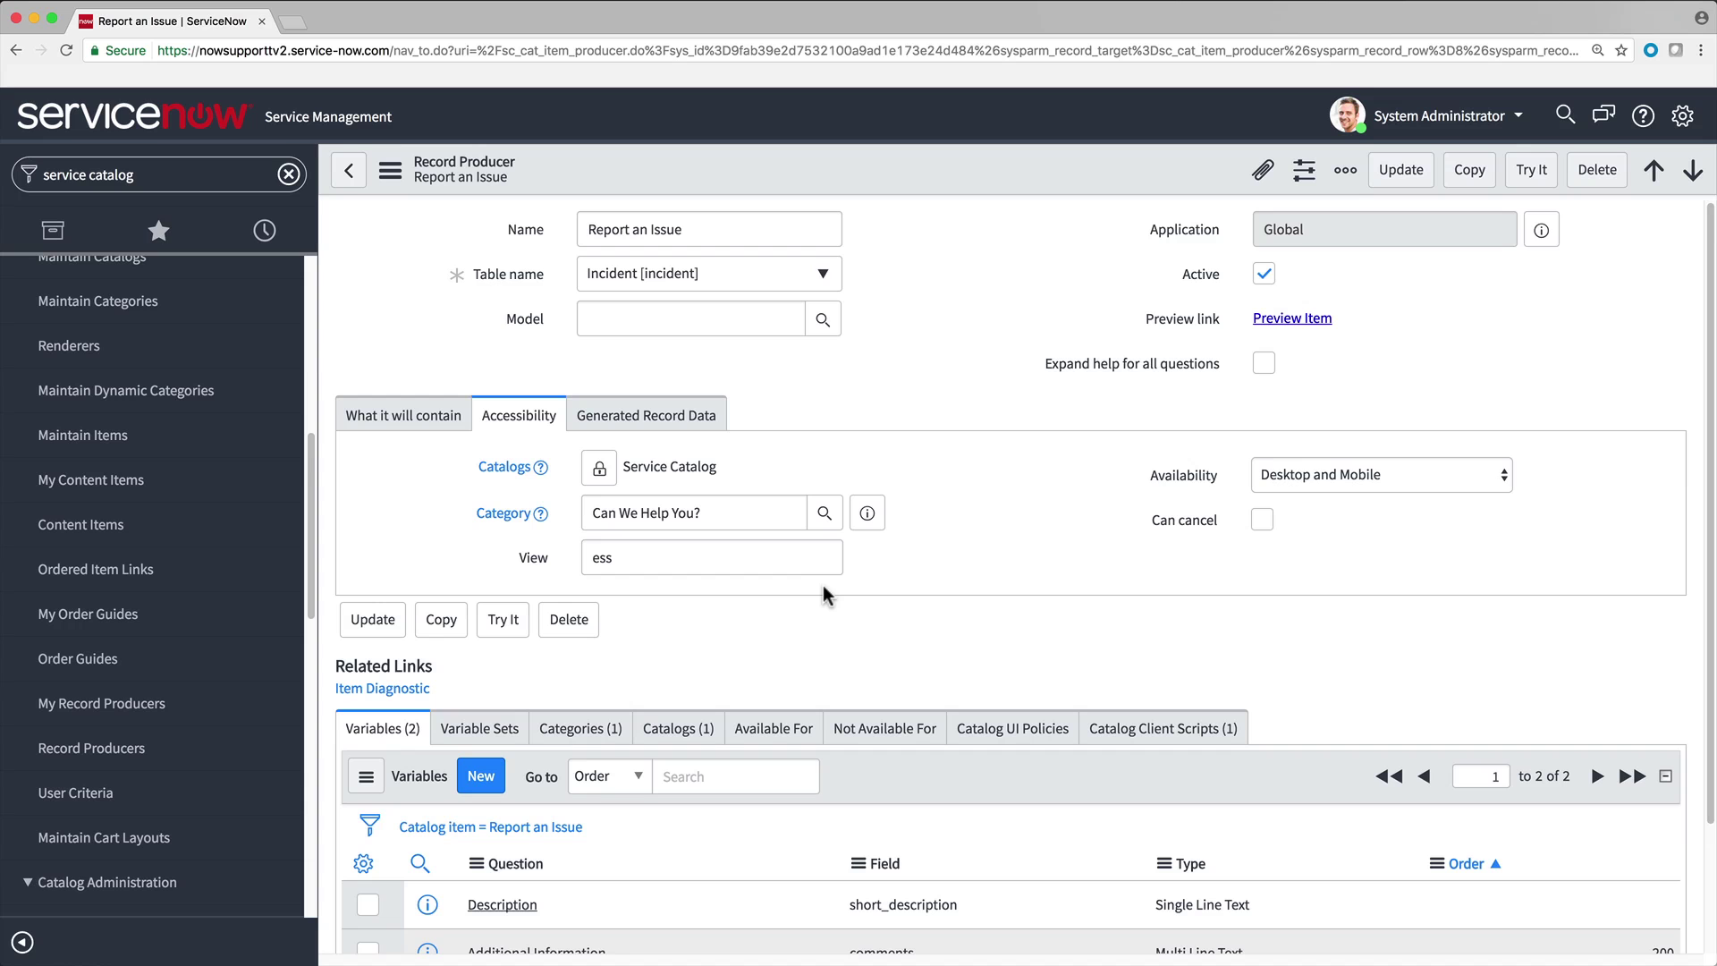
left_click(825, 515)
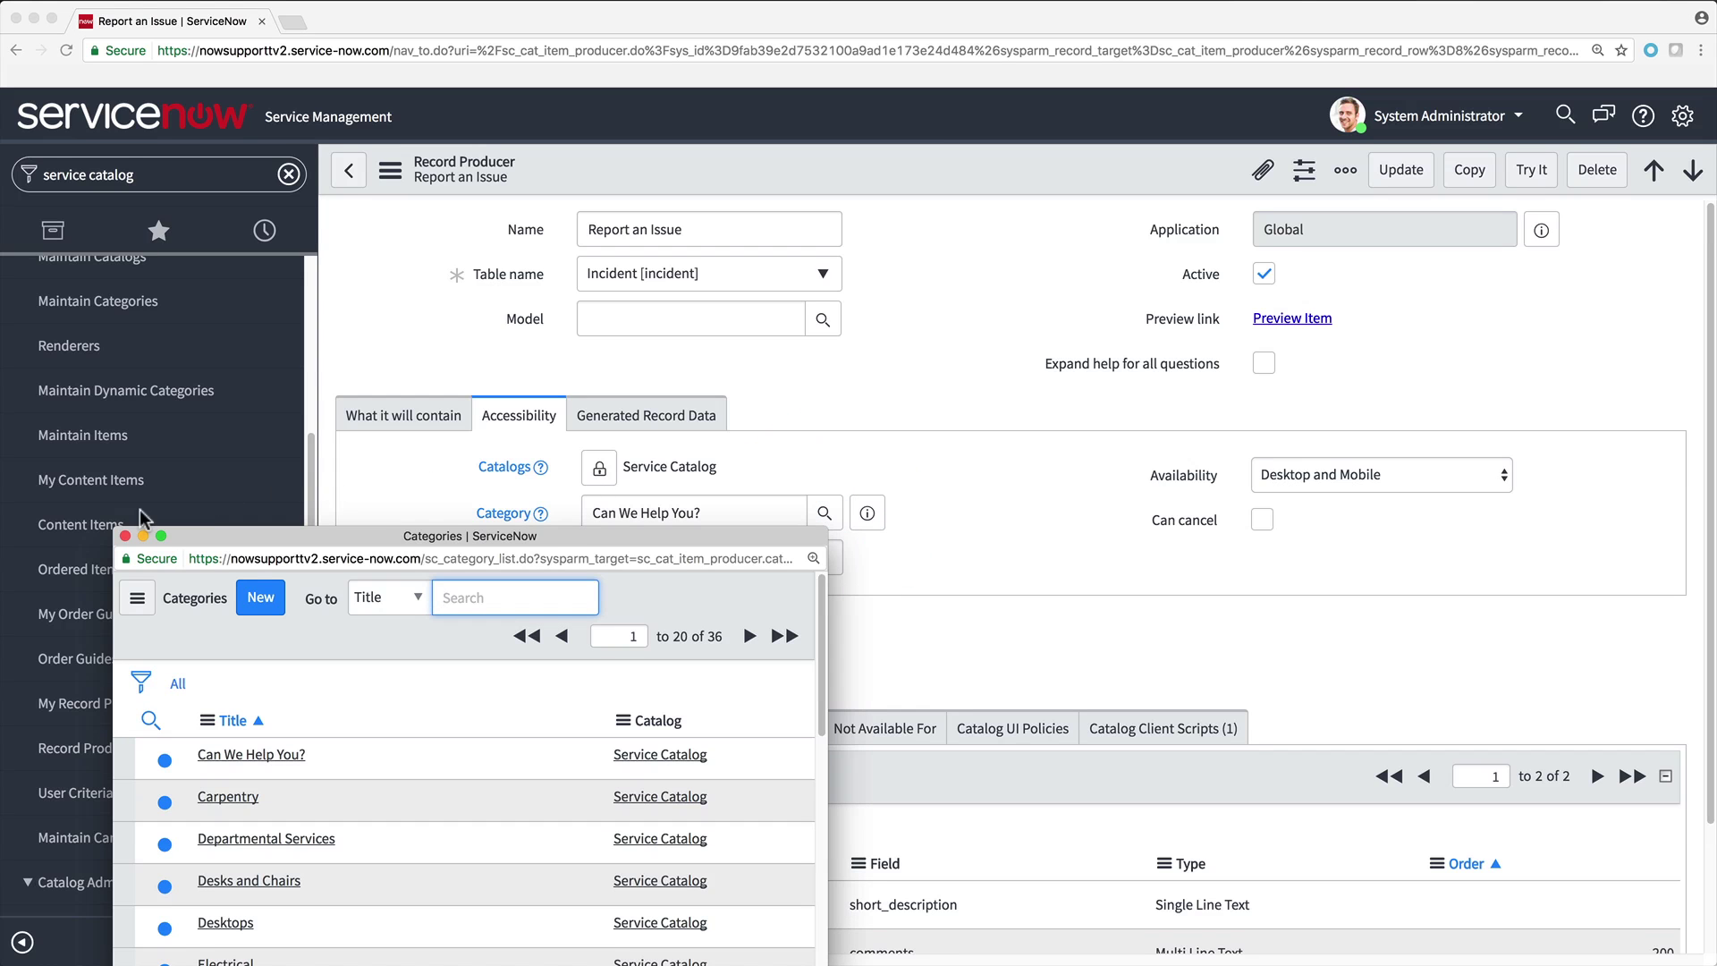
left_click(125, 535)
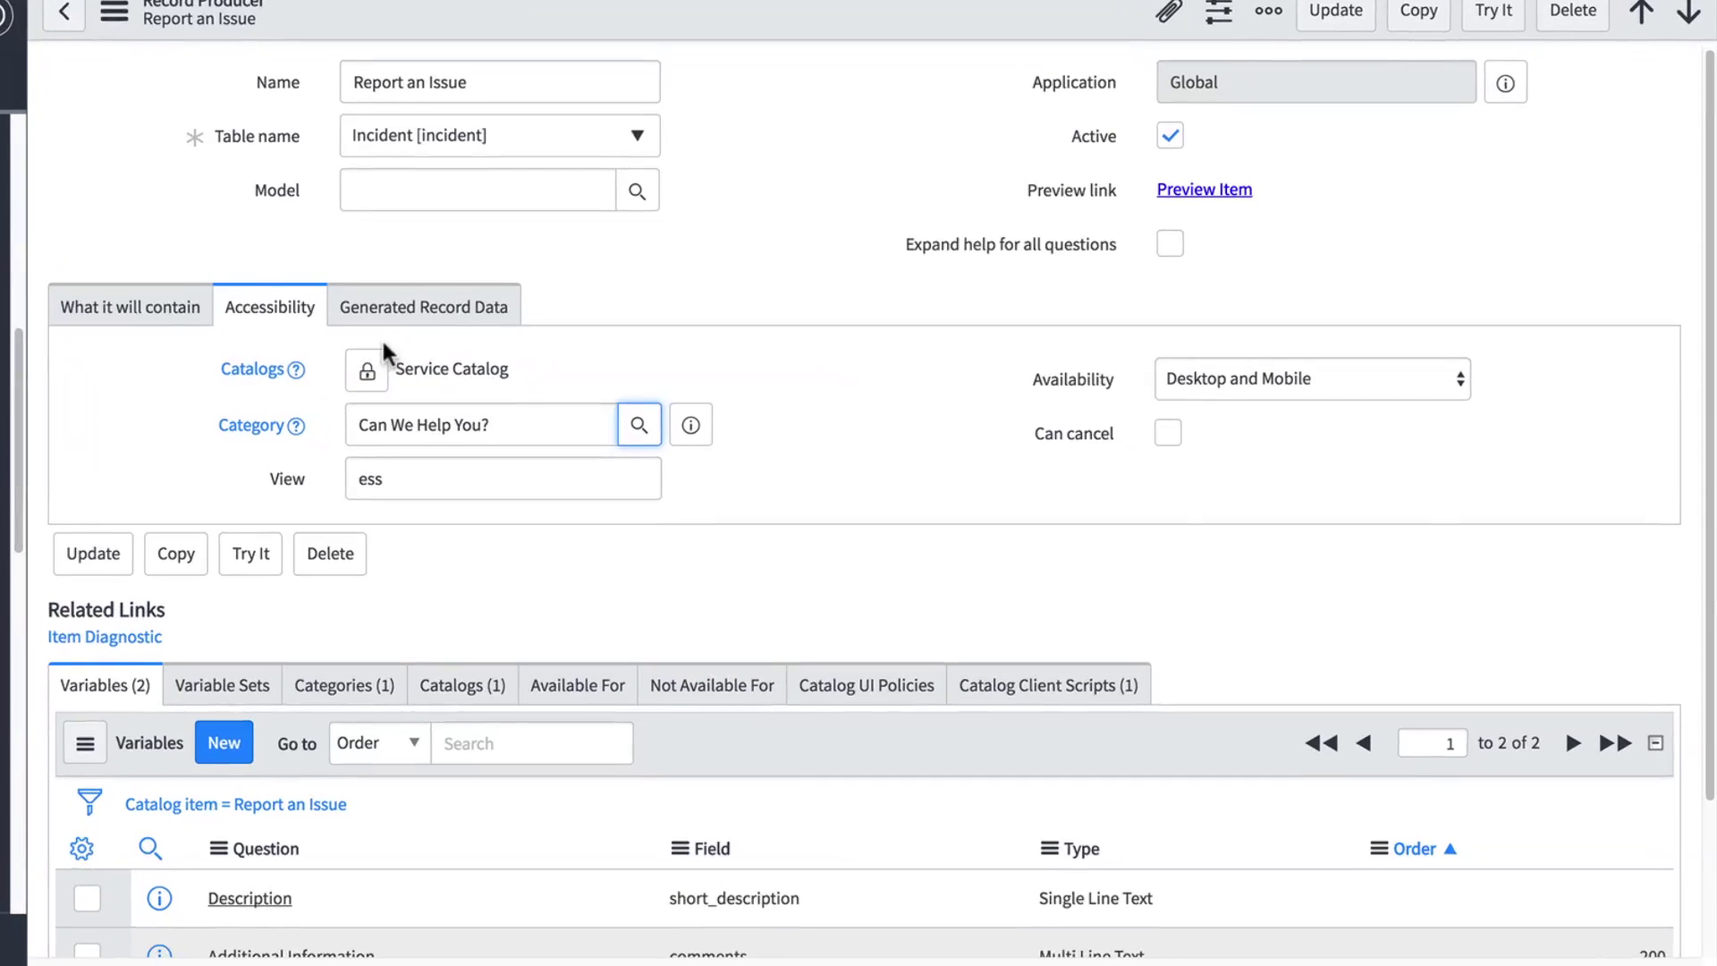
- Choose the Reset Password template for the generated record data, preview it, and open its record, discarding the unsaved changes
left_click(466, 314)
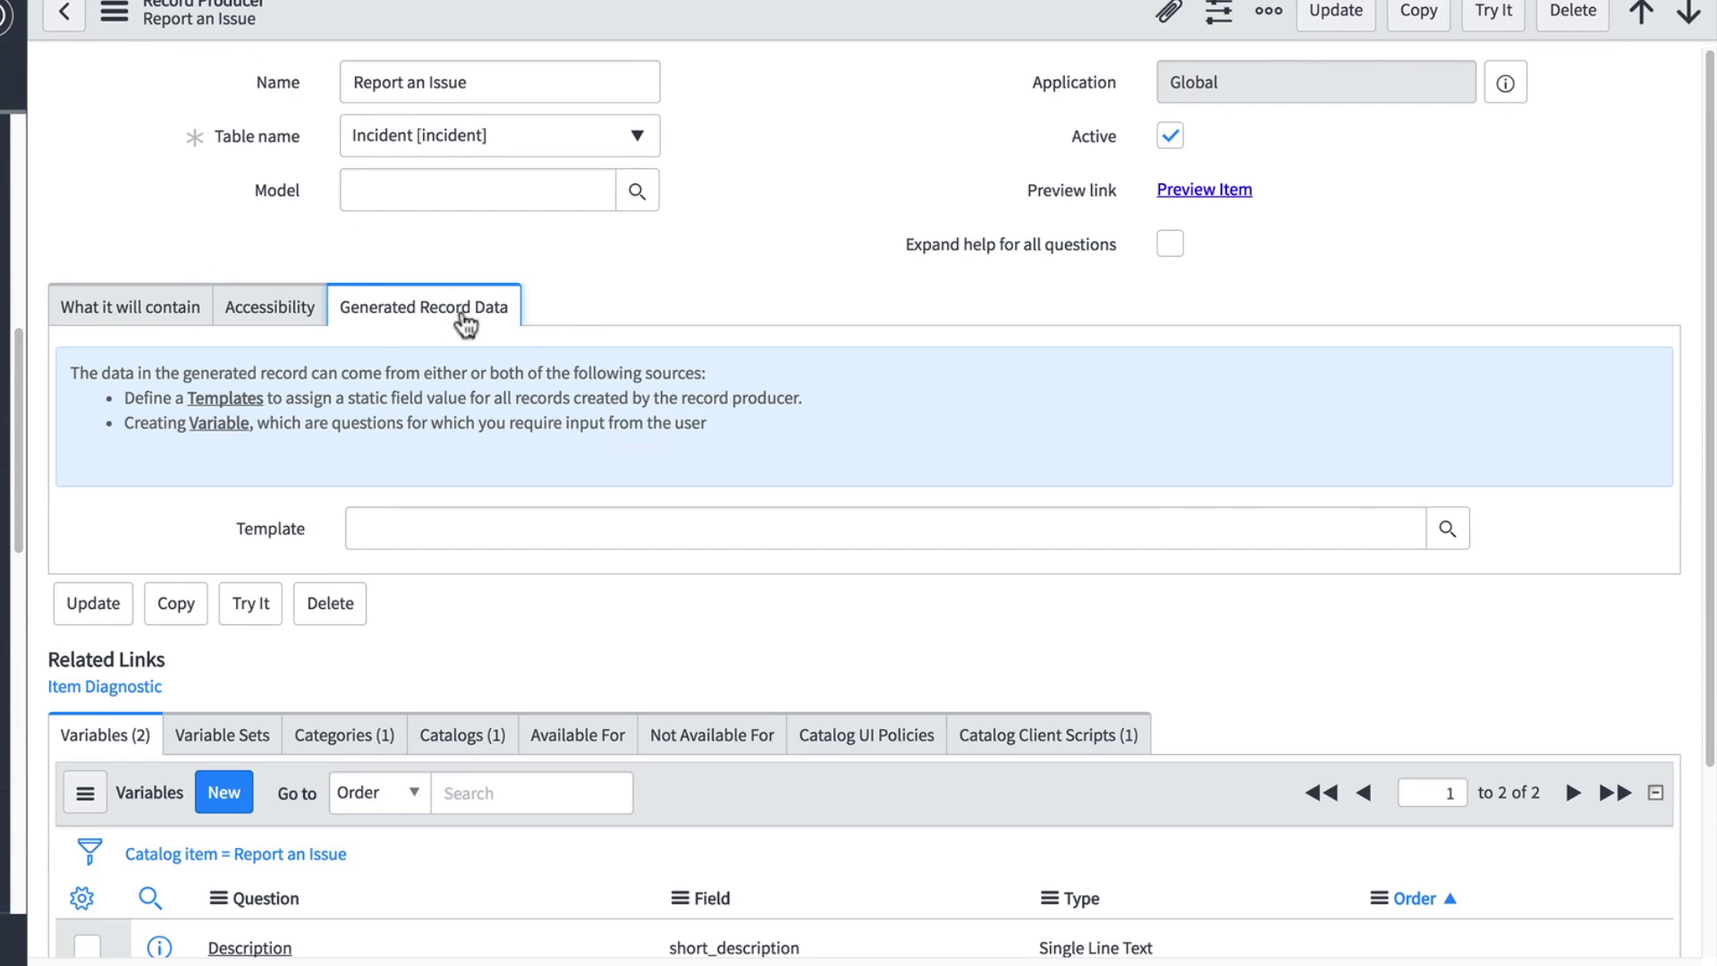
left_click(1447, 528)
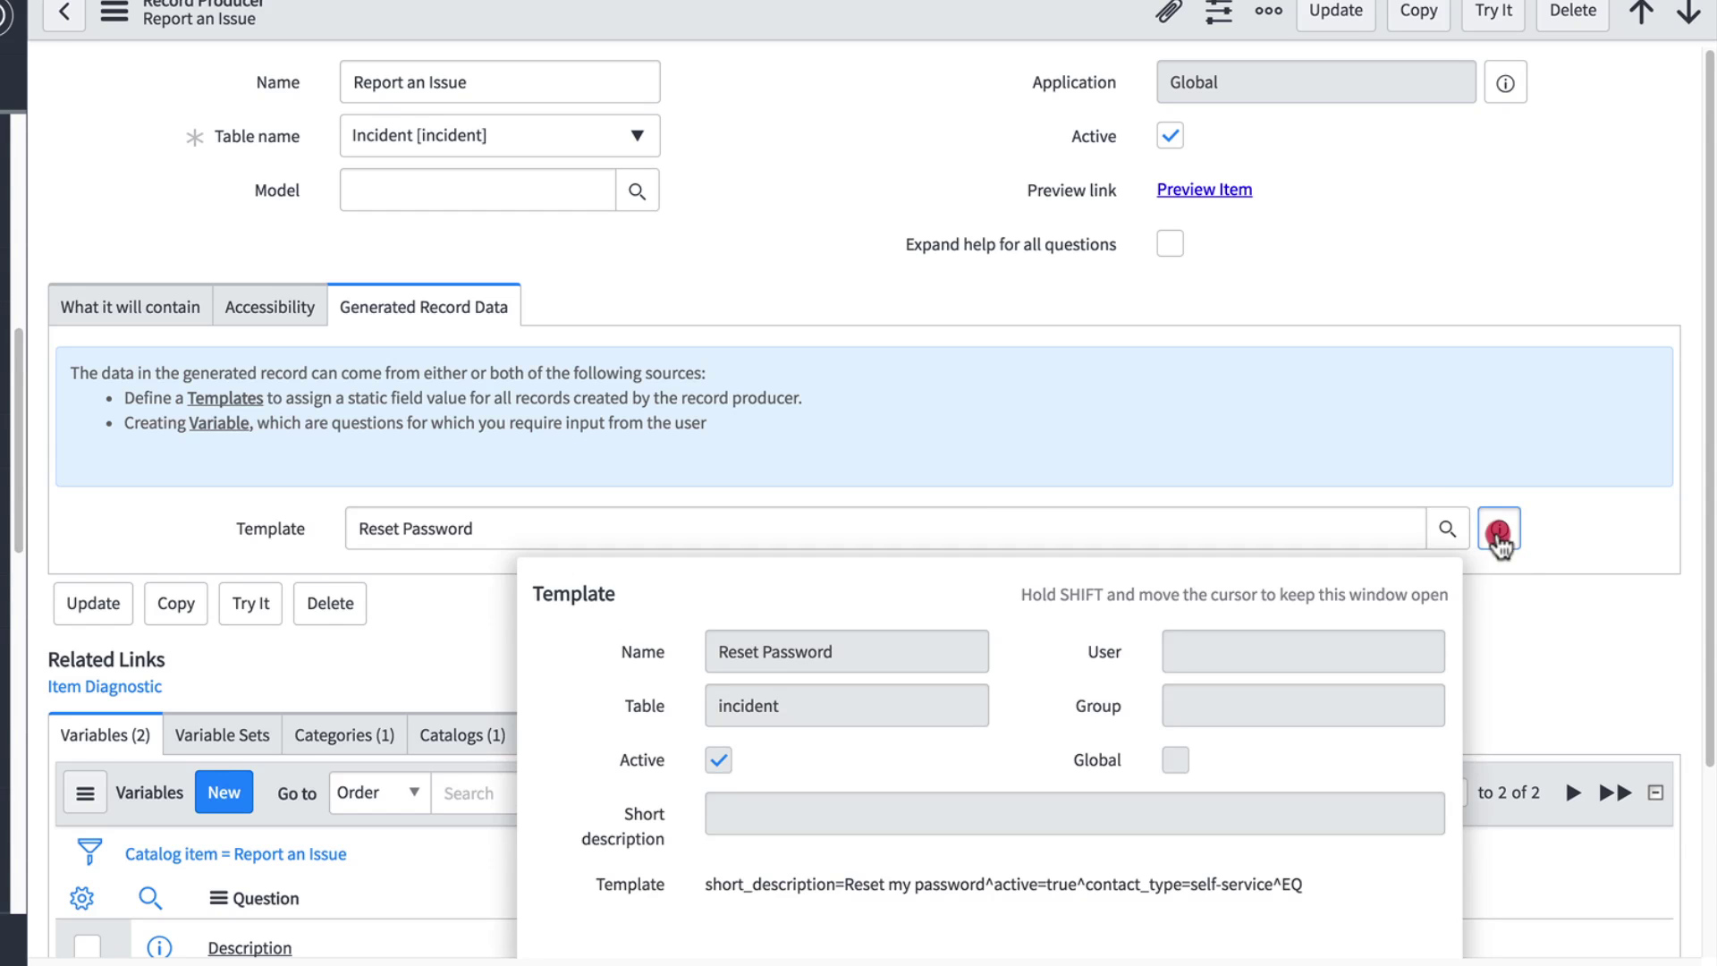
left_click(1497, 531)
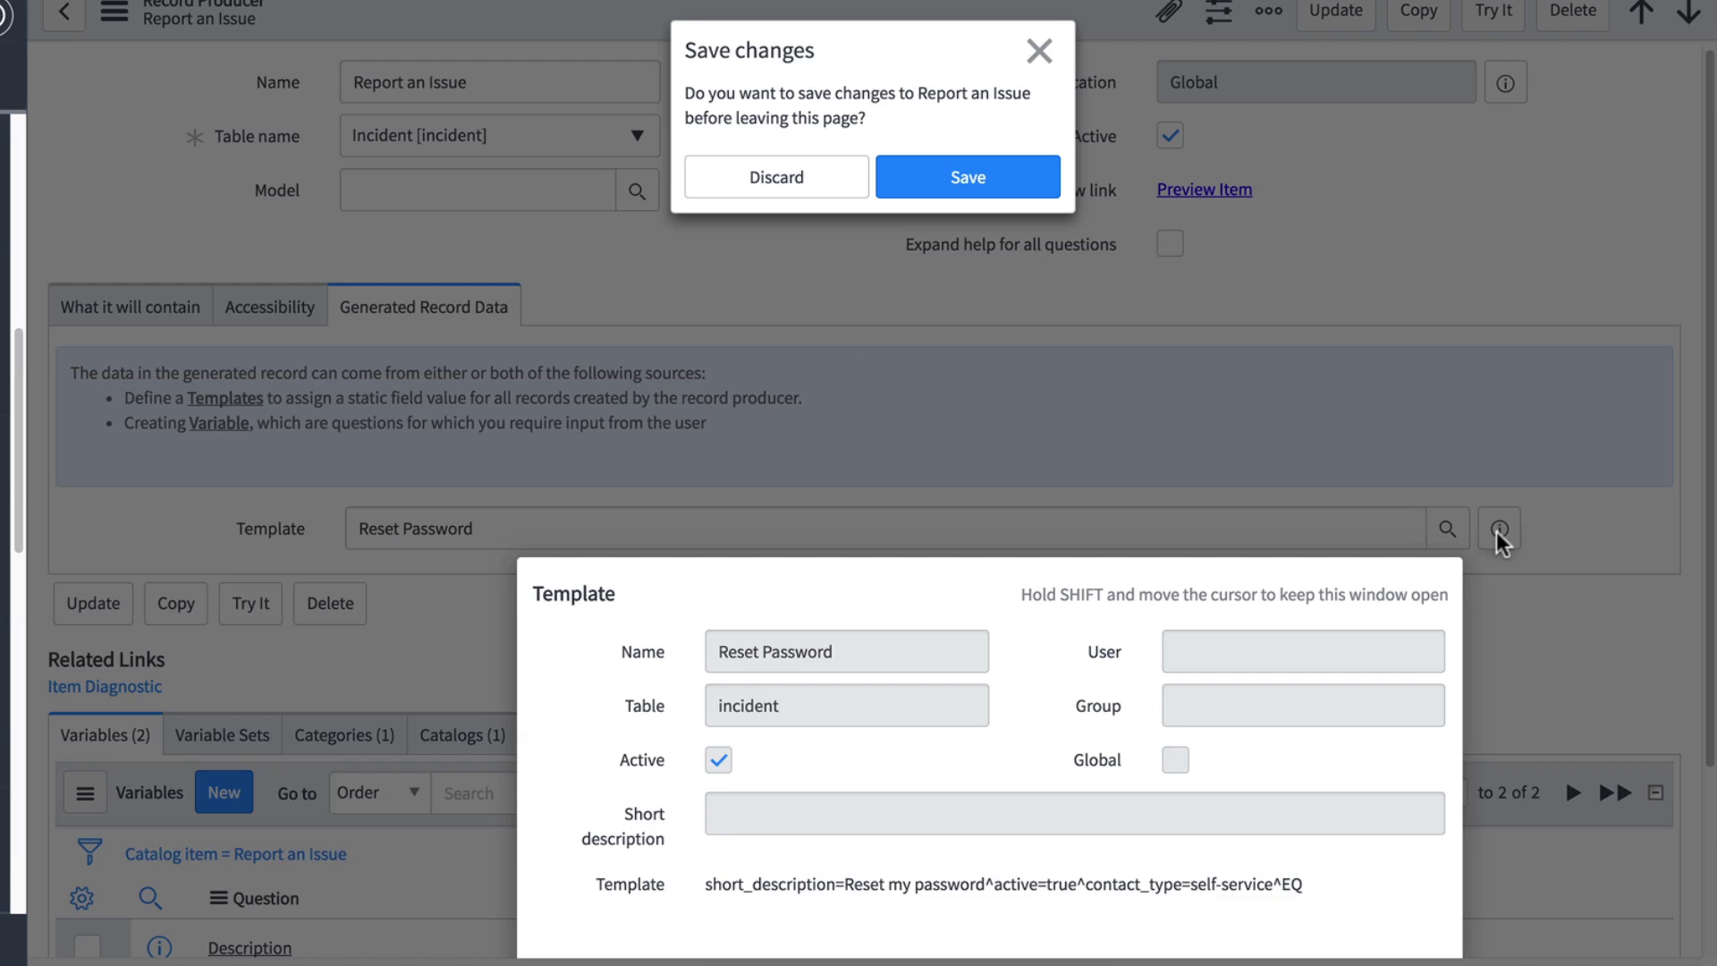
left_click(796, 183)
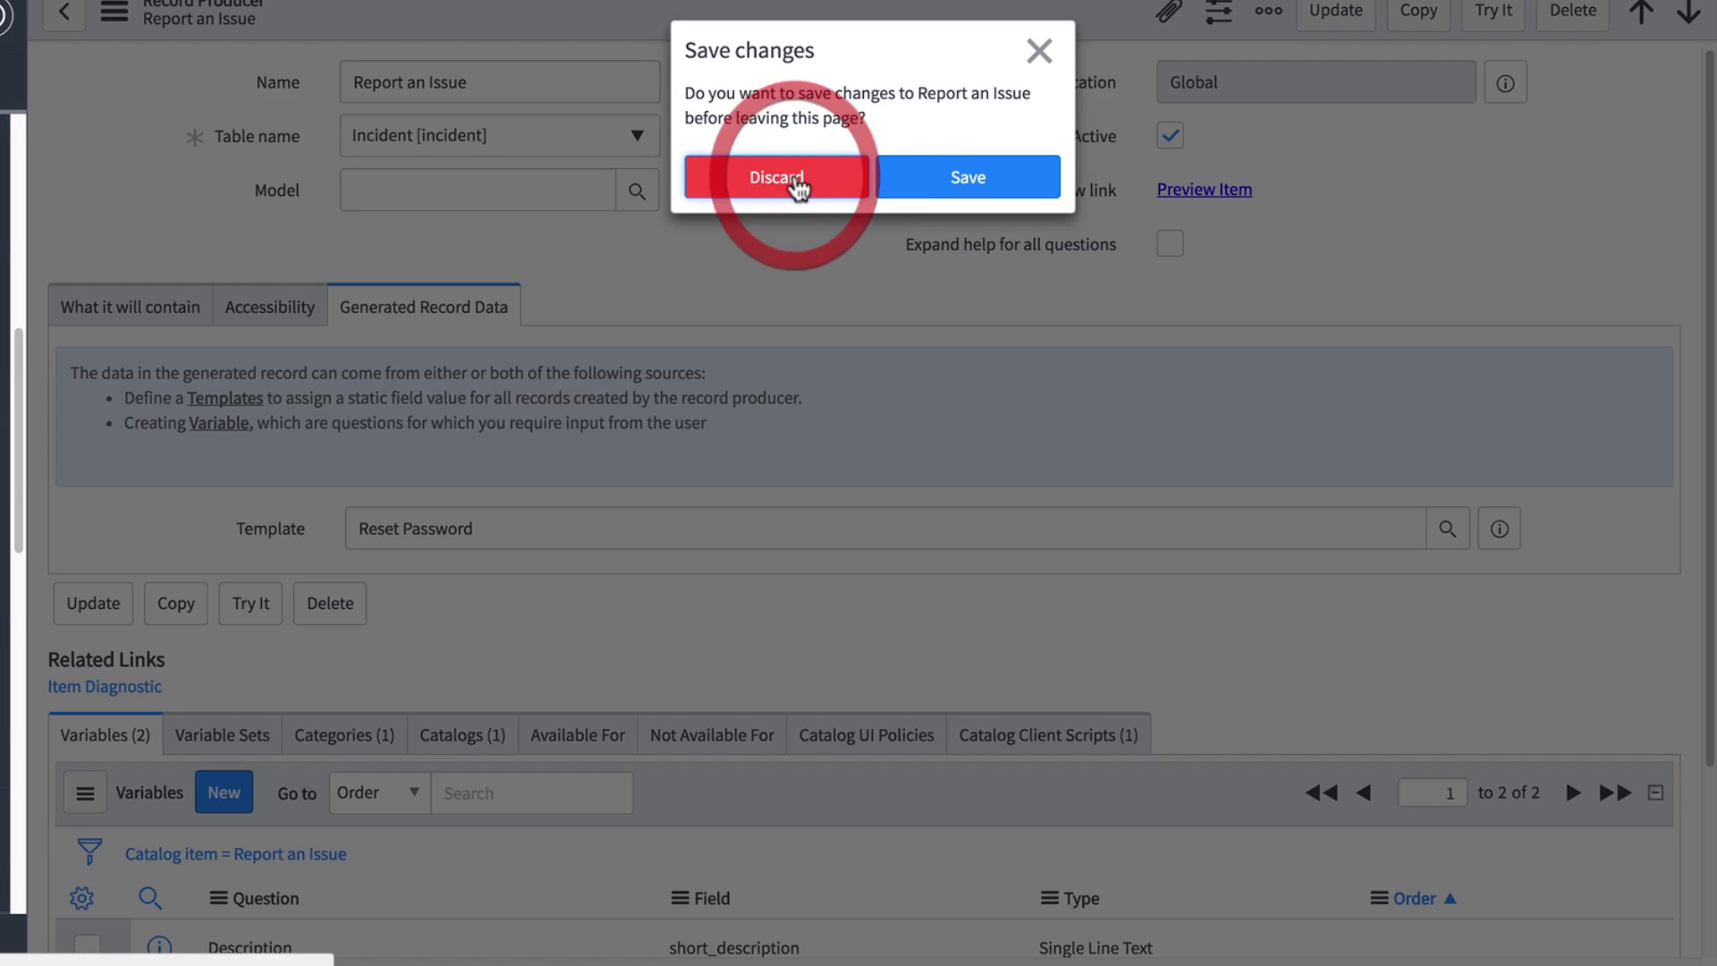